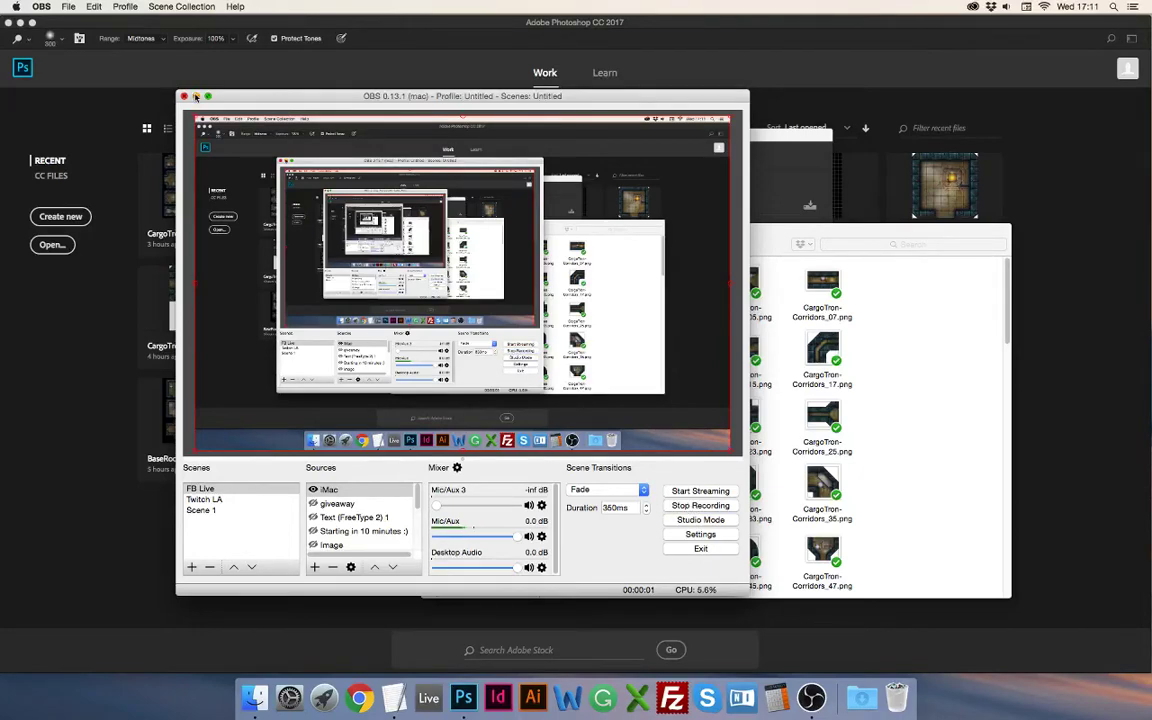
# Step: Hide the OBS window and bring the CargoX tile folder forward in Finder, nudging it into place
pyautogui.click(196, 96)
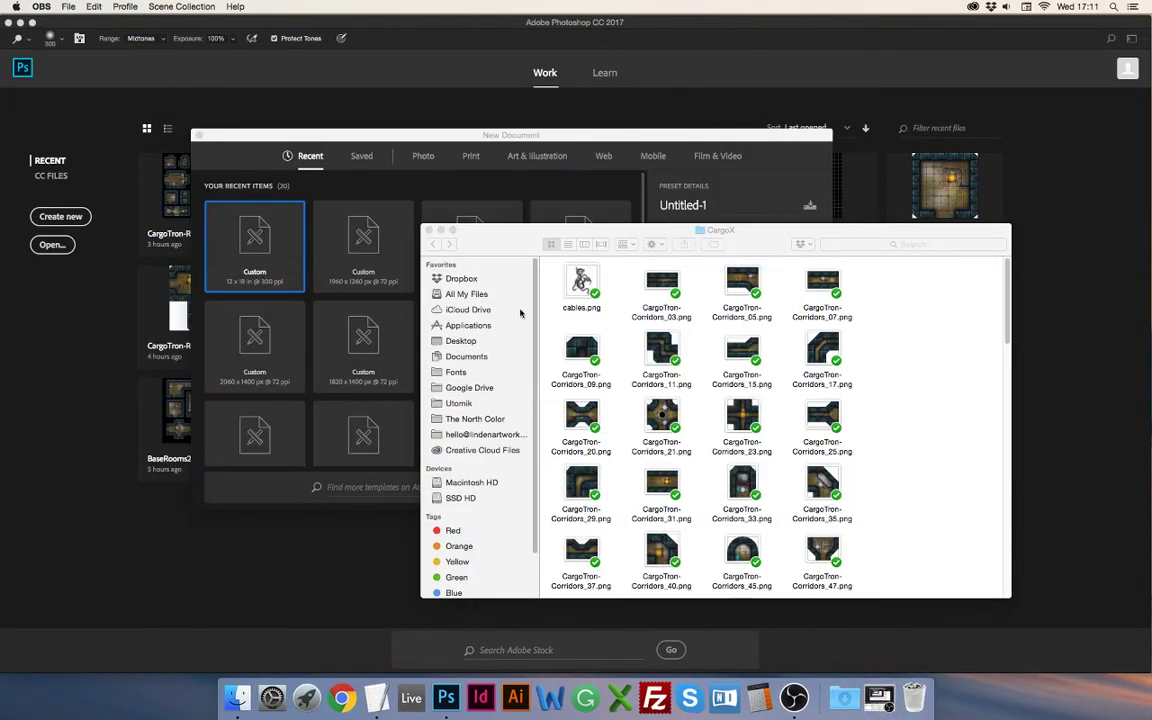
pyautogui.click(520, 248)
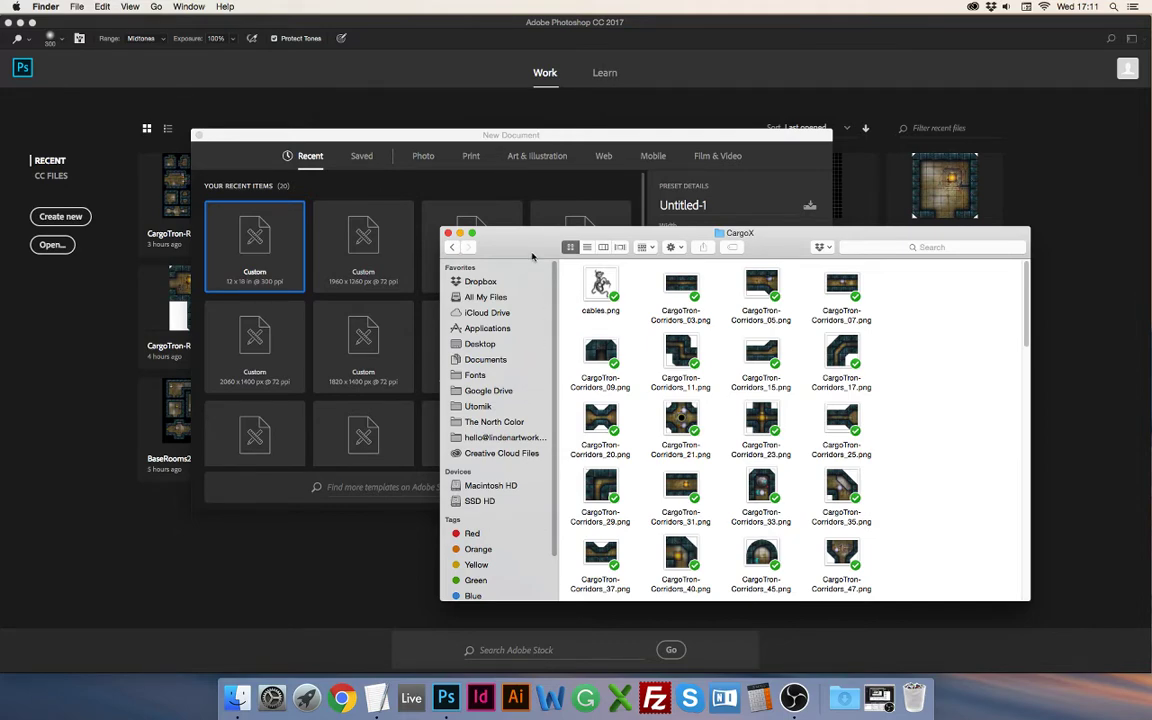
pyautogui.moveTo(530, 256); pyautogui.dragTo(541, 256)
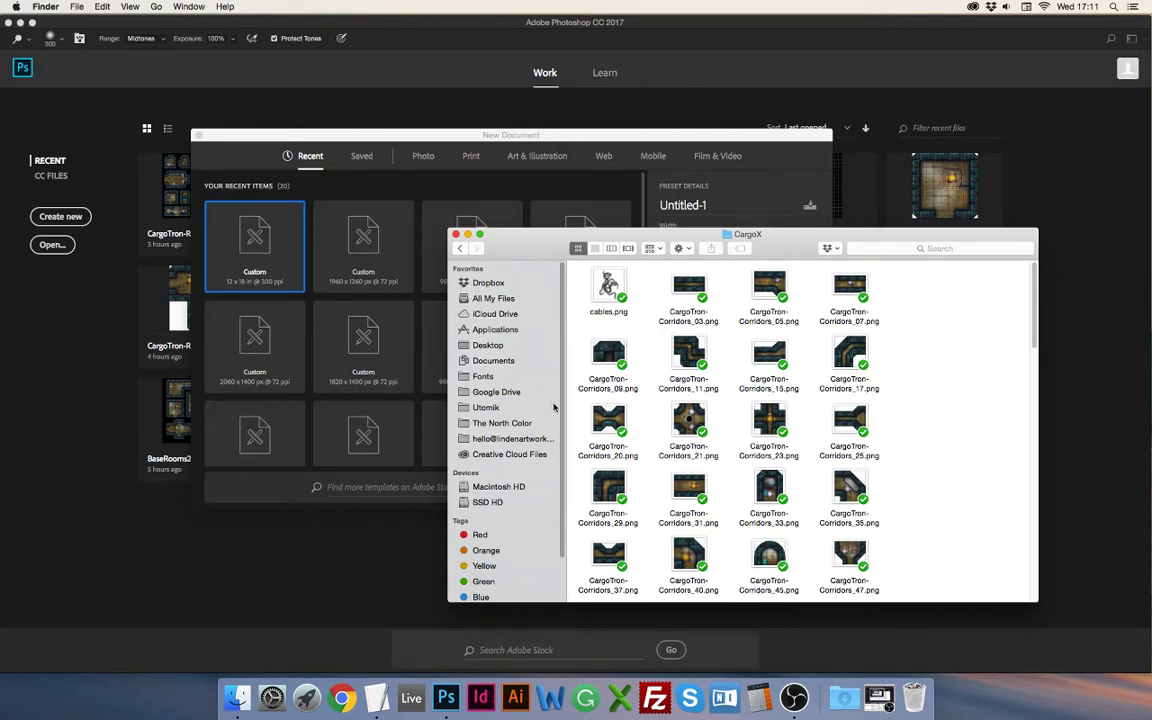
pyautogui.moveTo(536, 243)
pyautogui.mouseDown()
pyautogui.moveTo(469, 243)
pyautogui.moveTo(537, 243)
pyautogui.mouseUp()
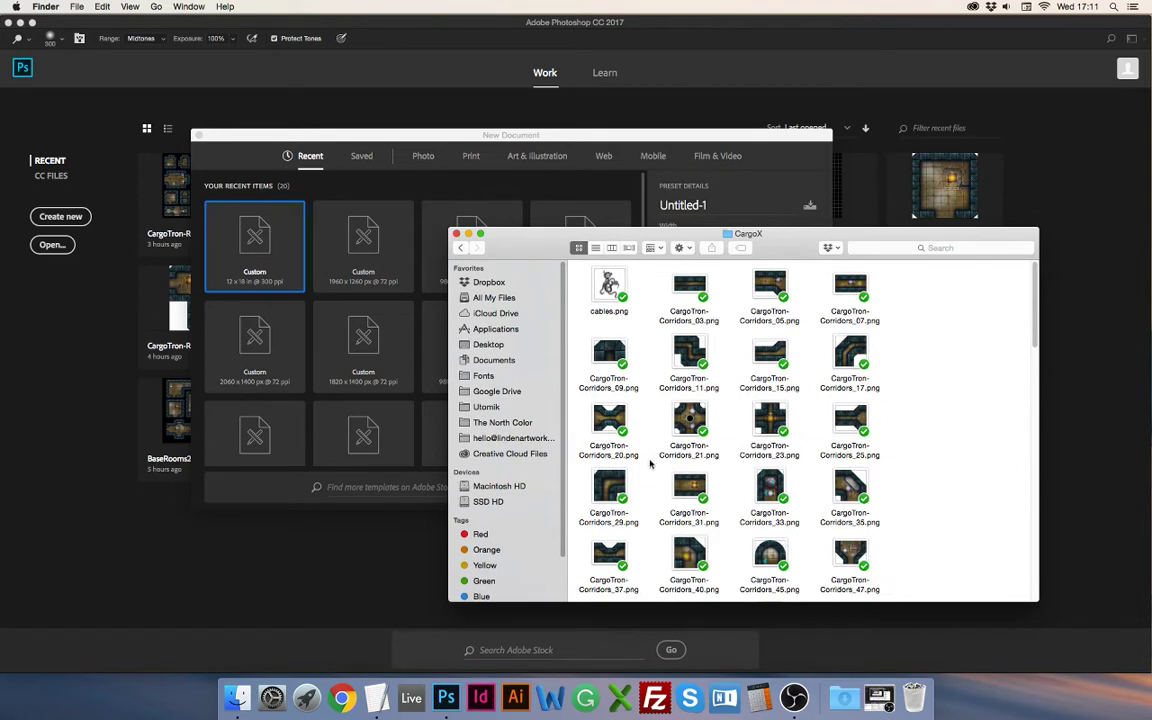
# Step: Create a 5000 × 5000 px document measured in pixels with a black background
pyautogui.click(474, 146)
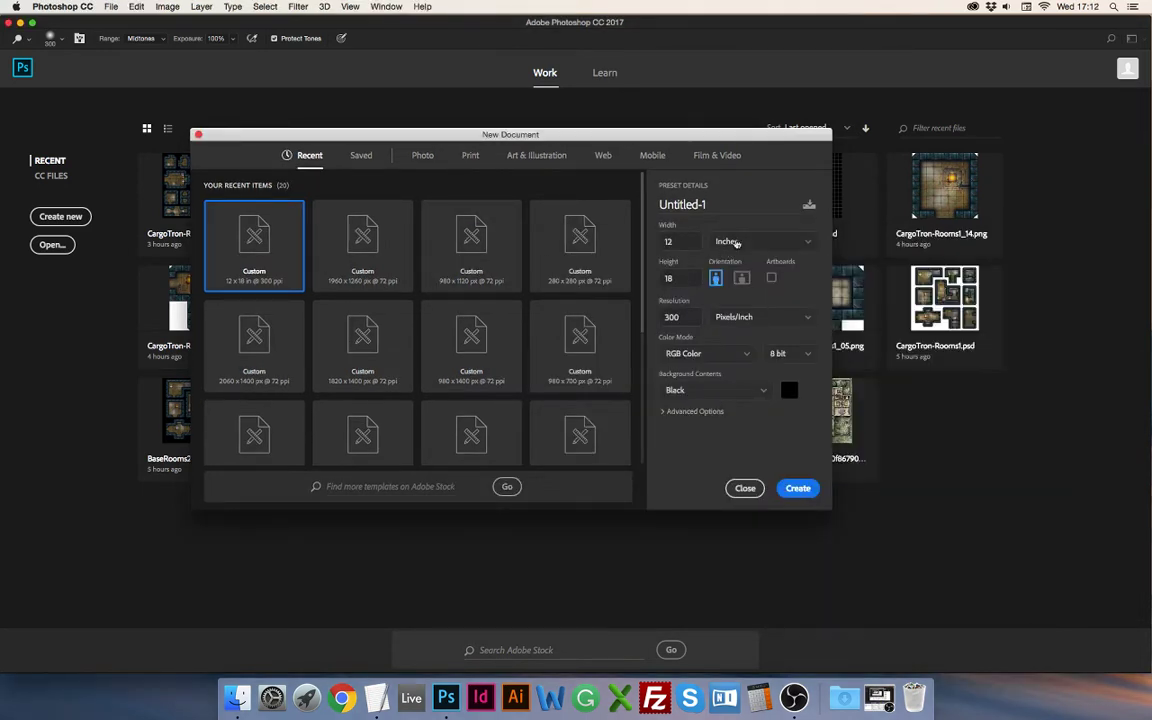
pyautogui.click(737, 243)
pyautogui.click(728, 260)
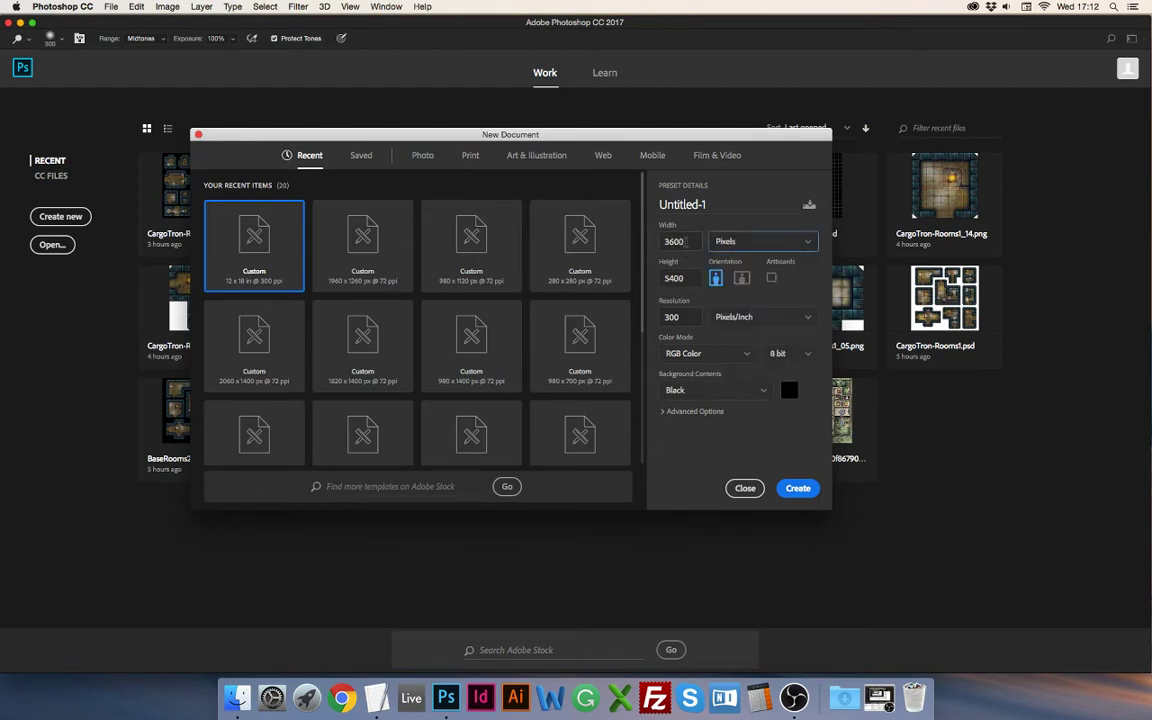
pyautogui.doubleClick(675, 241)
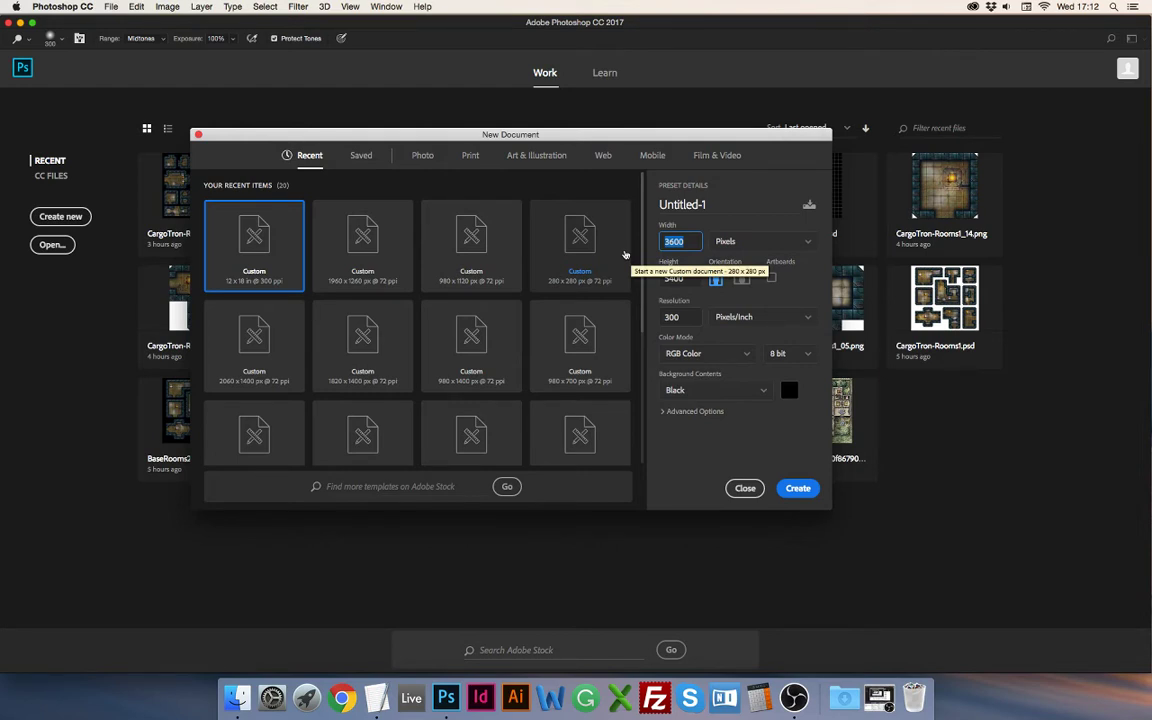
pyautogui.write('5000')
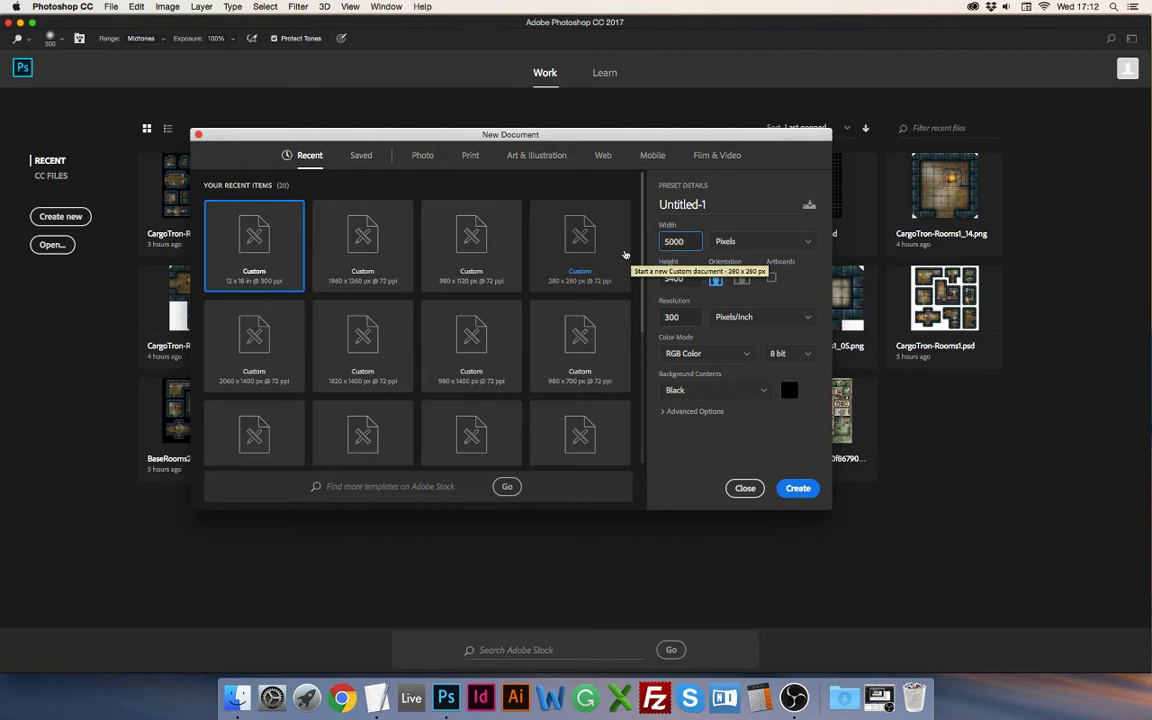
pyautogui.press('Tab')
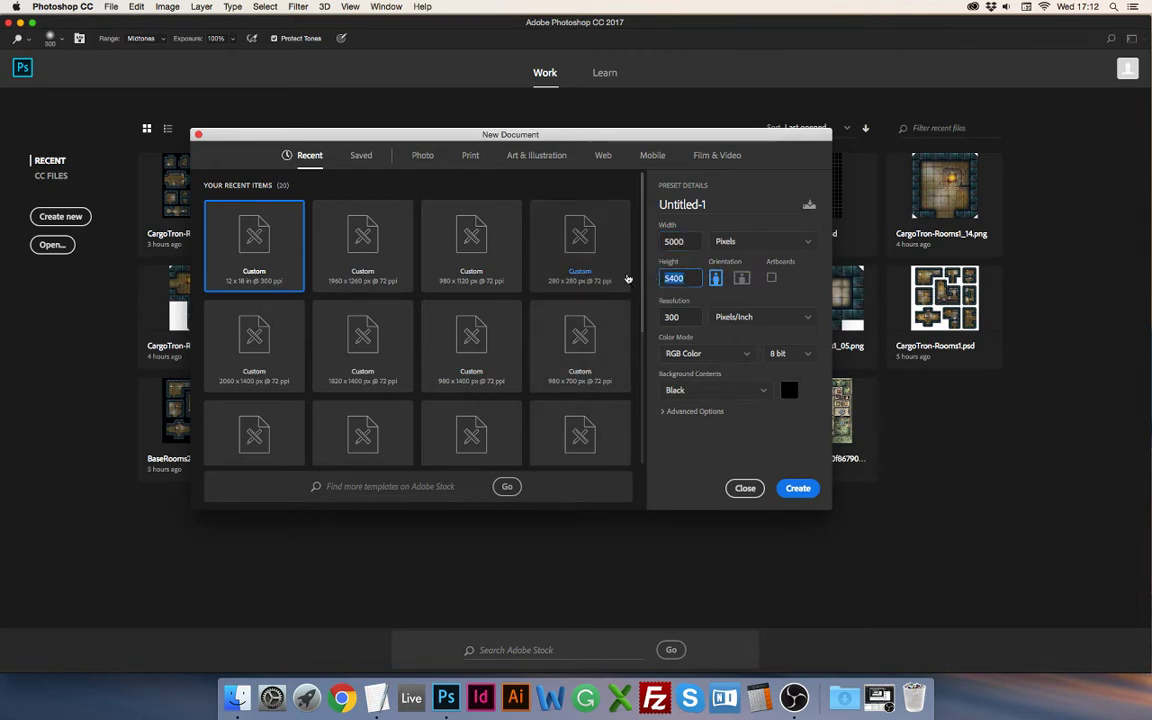
pyautogui.write('5000')
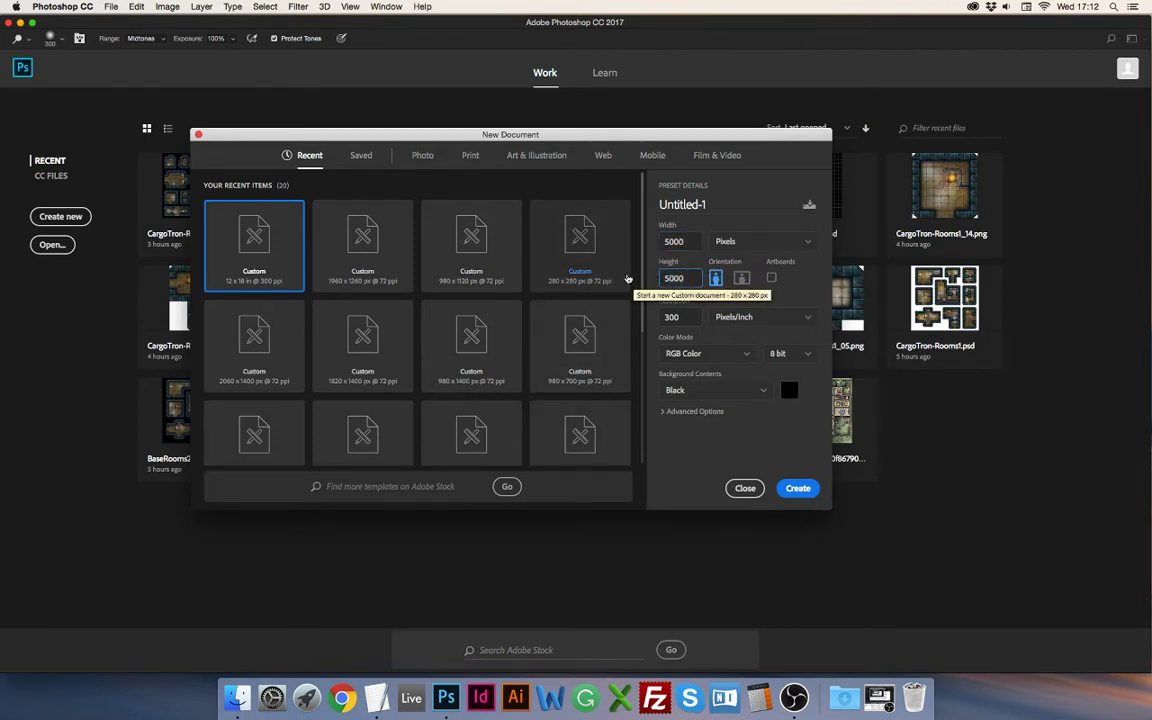
pyautogui.click(798, 488)
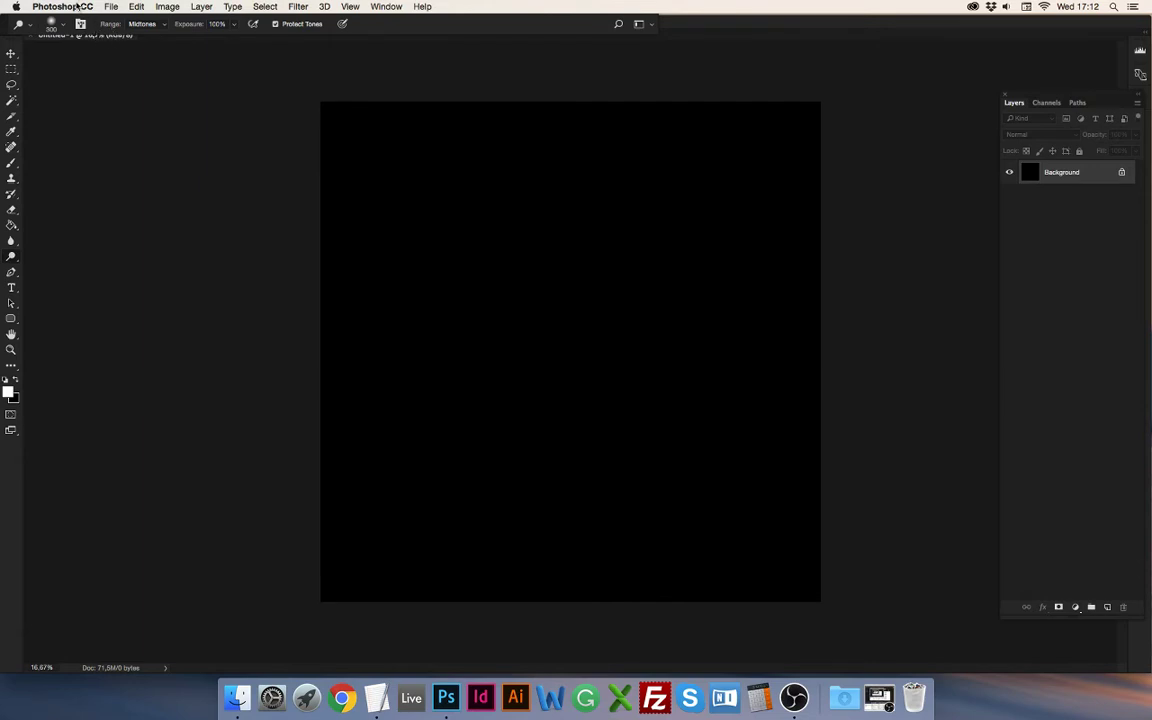
# Step: Set the grid to a line every 140 pixels, 1 subdivision, in a reddish-grey colour
pyautogui.click(76, 7)
pyautogui.moveTo(72, 43)
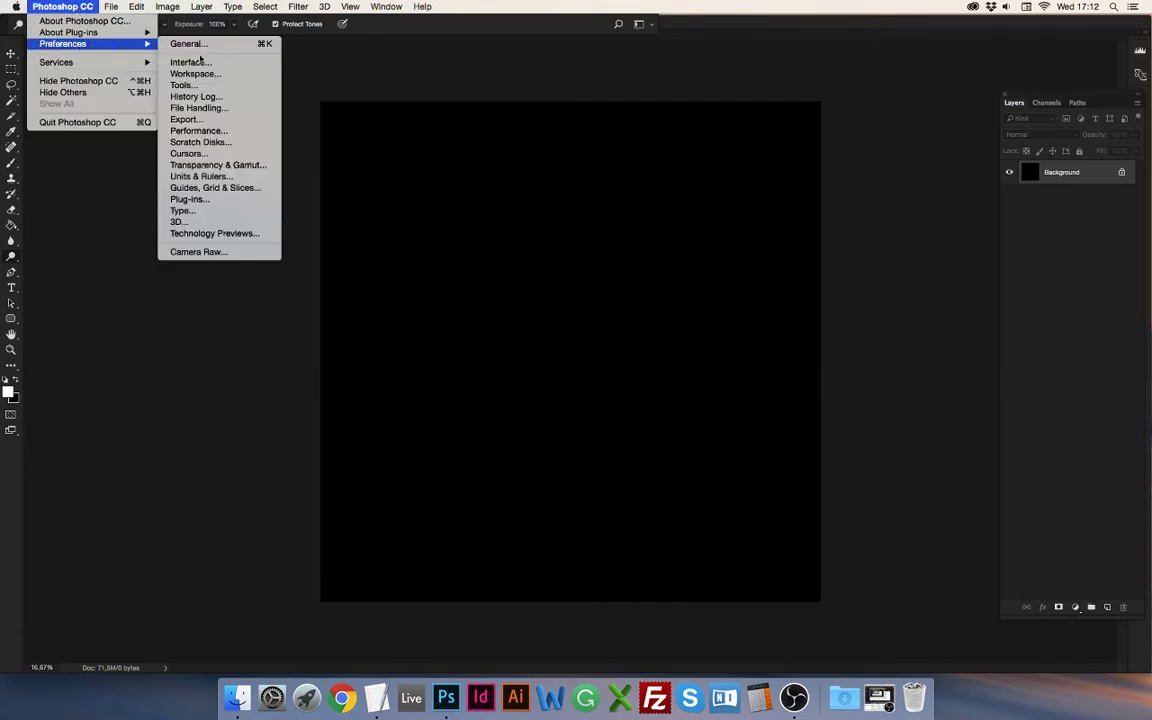
pyautogui.click(202, 188)
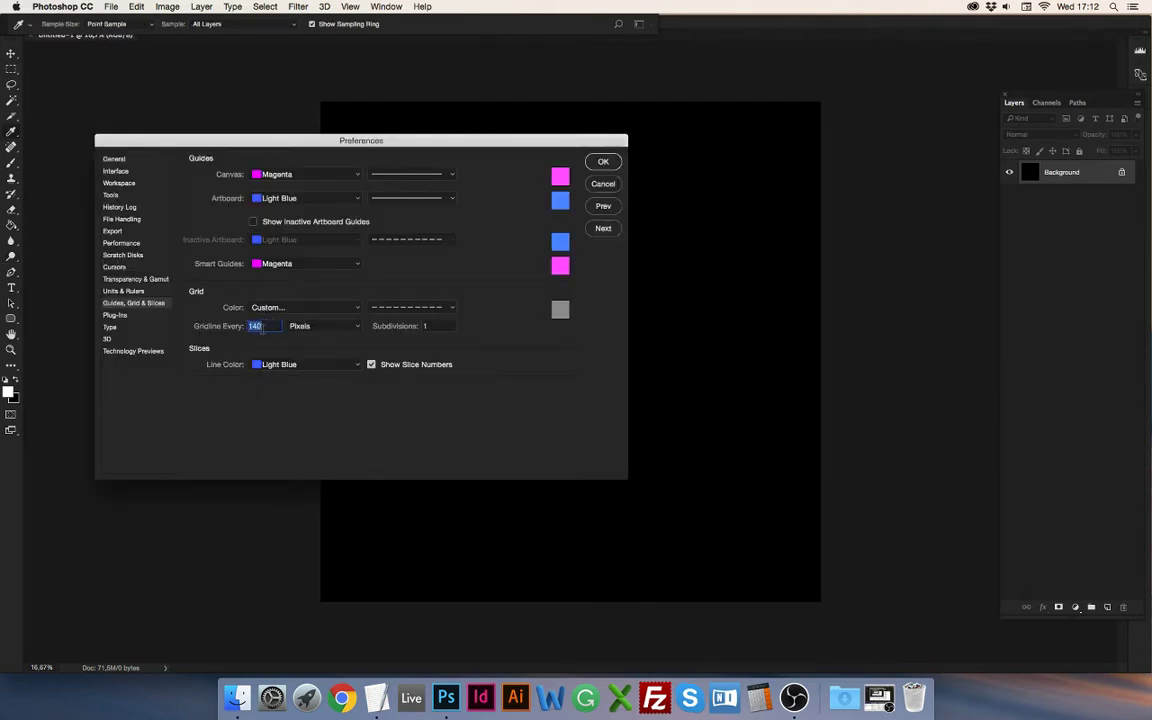
pyautogui.click(305, 326)
pyautogui.click(305, 326)
pyautogui.click(428, 325)
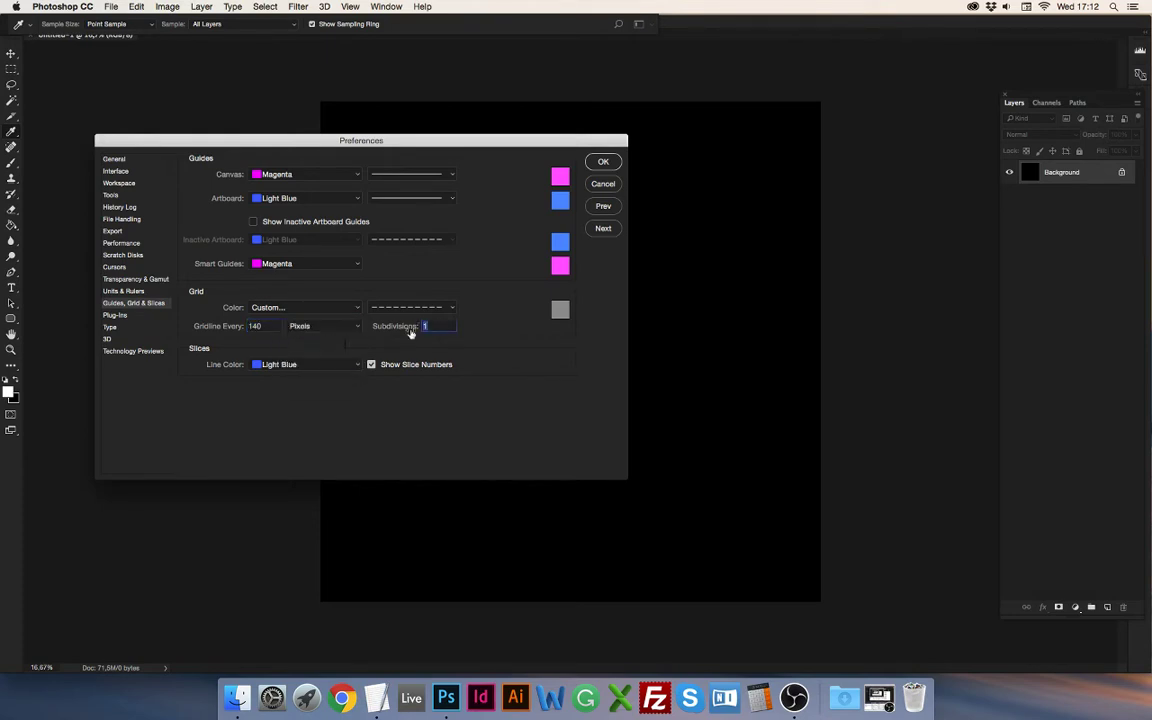
pyautogui.click(560, 311)
pyautogui.moveTo(780, 463)
pyautogui.mouseDown()
pyautogui.moveTo(812, 452)
pyautogui.moveTo(771, 456)
pyautogui.mouseUp()
pyautogui.click(1036, 384)
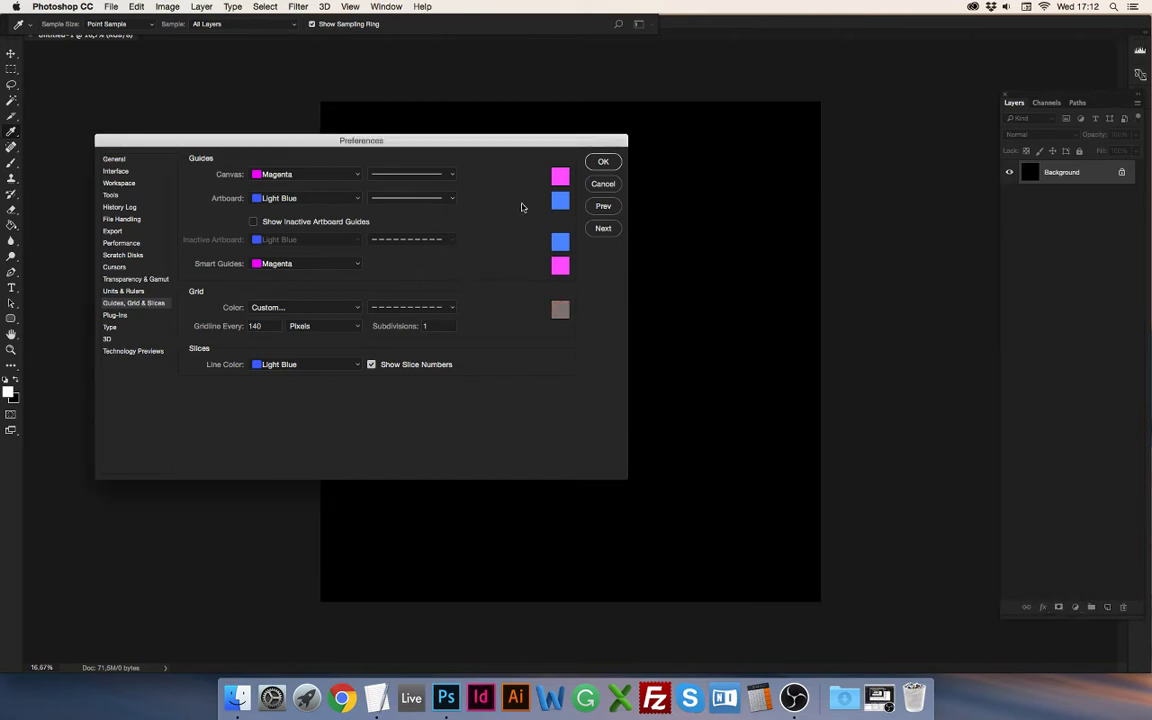
pyautogui.click(601, 161)
# Step: Show the grid over the canvas and turn on snapping from the View menu
pyautogui.press('o')
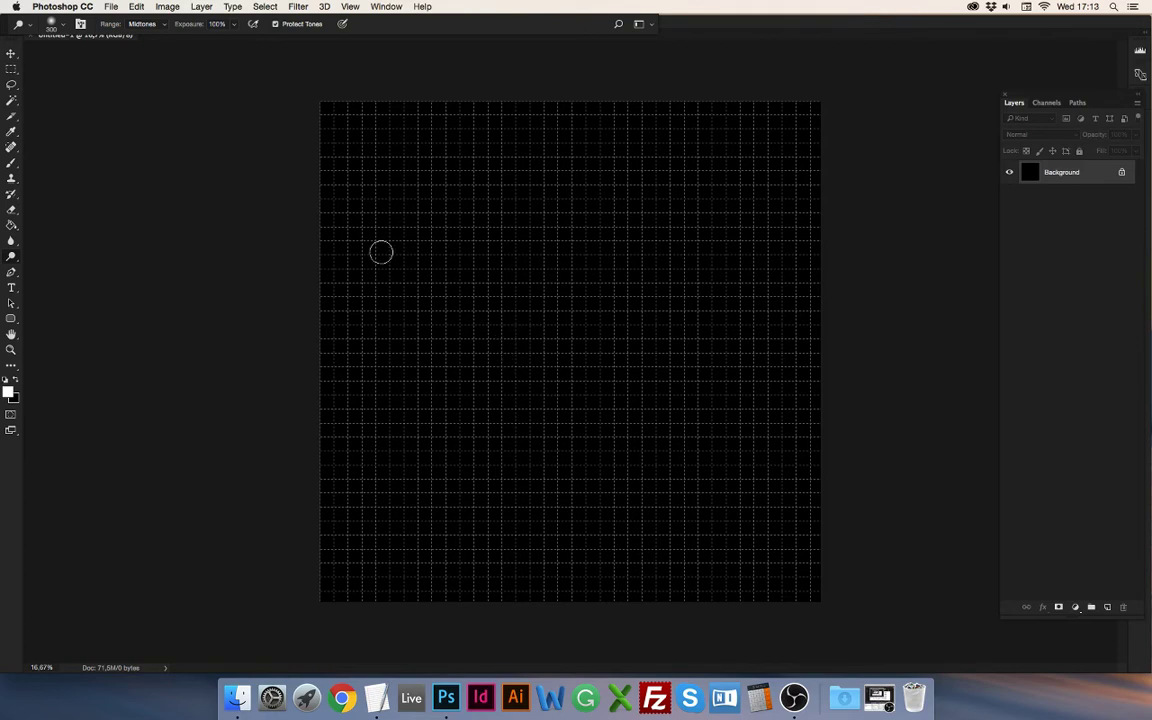
pyautogui.click(350, 7)
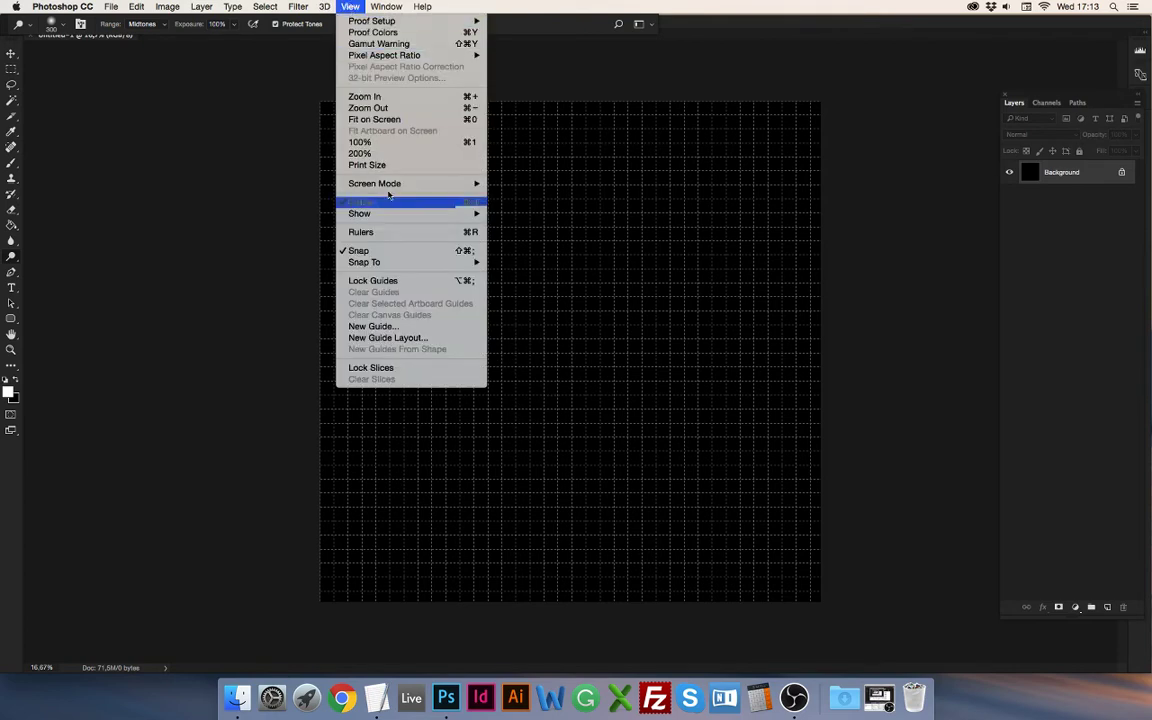
pyautogui.moveTo(418, 267)
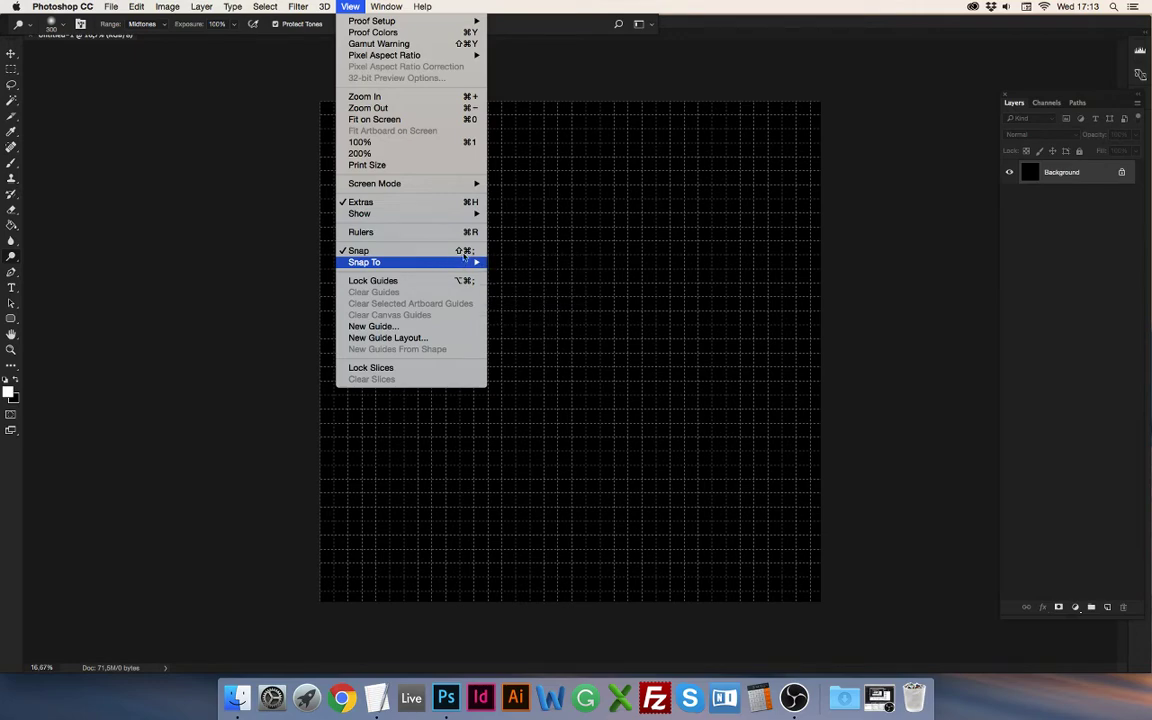
pyautogui.click(365, 250)
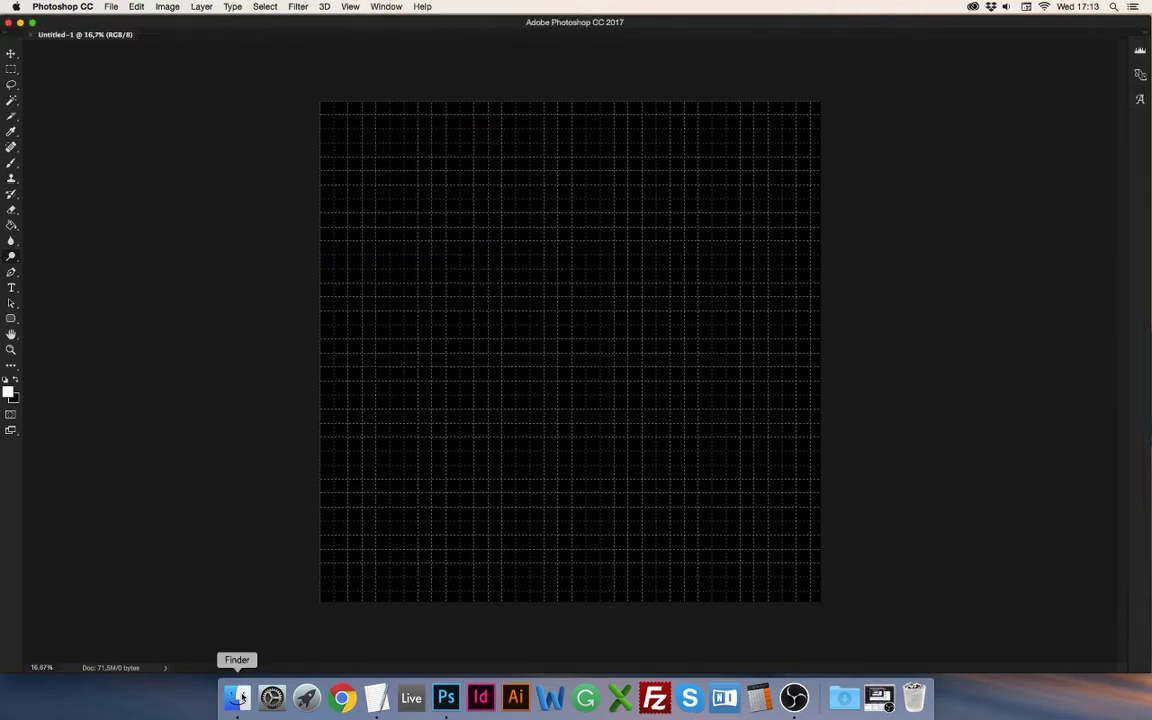
pyautogui.click(248, 704)
pyautogui.moveTo(789, 237); pyautogui.dragTo(848, 189)
pyautogui.scroll(-3, 1060, 298)
pyautogui.scroll(3, 1030, 304)
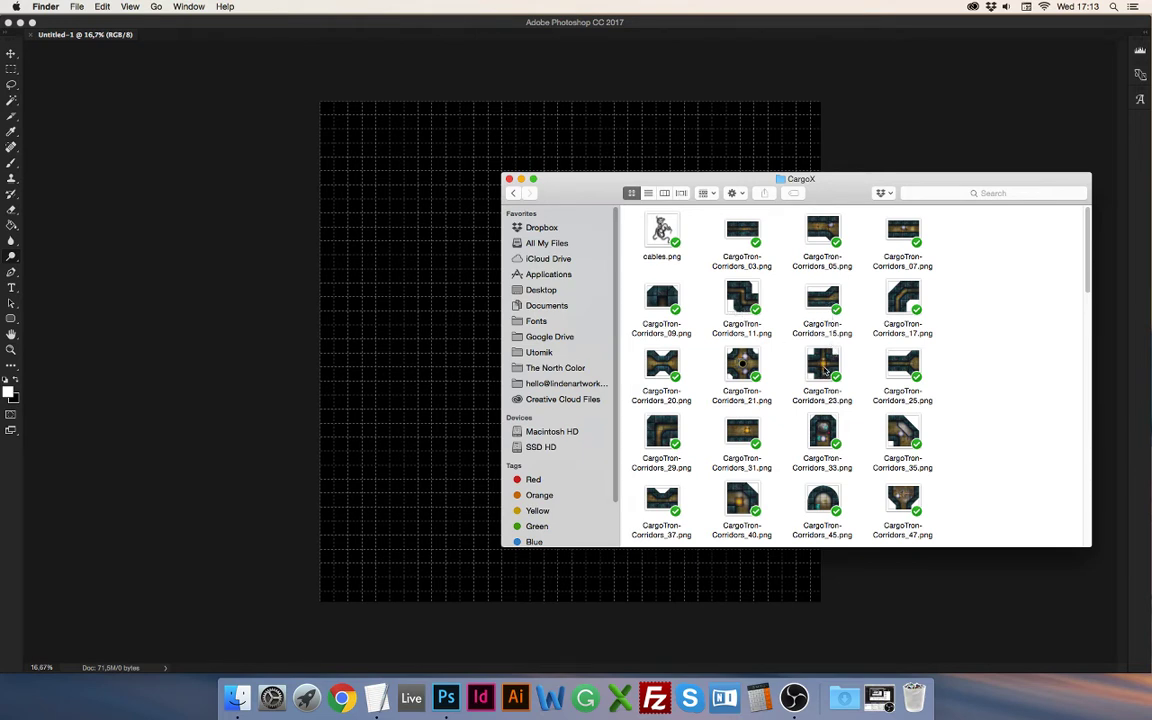
pyautogui.moveTo(817, 375); pyautogui.dragTo(423, 378)
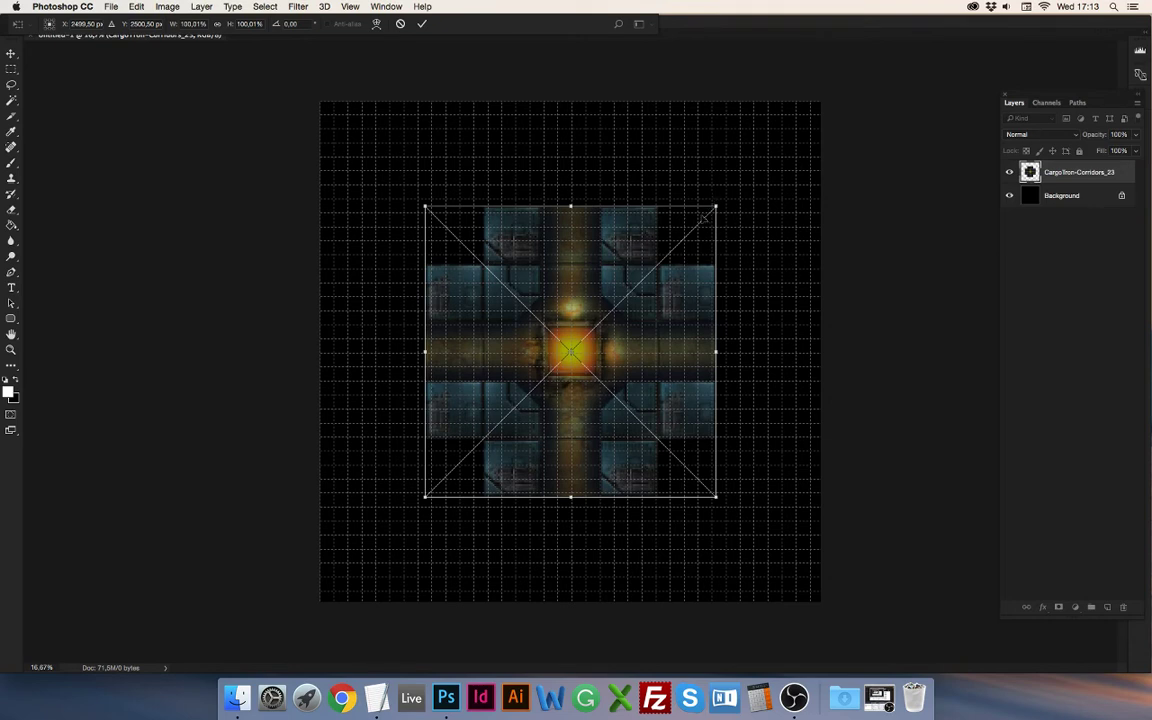
pyautogui.moveTo(713, 205)
pyautogui.mouseDown()
pyautogui.moveTo(570, 340)
pyautogui.moveTo(596, 330)
pyautogui.mouseUp()
pyautogui.press('Escape')
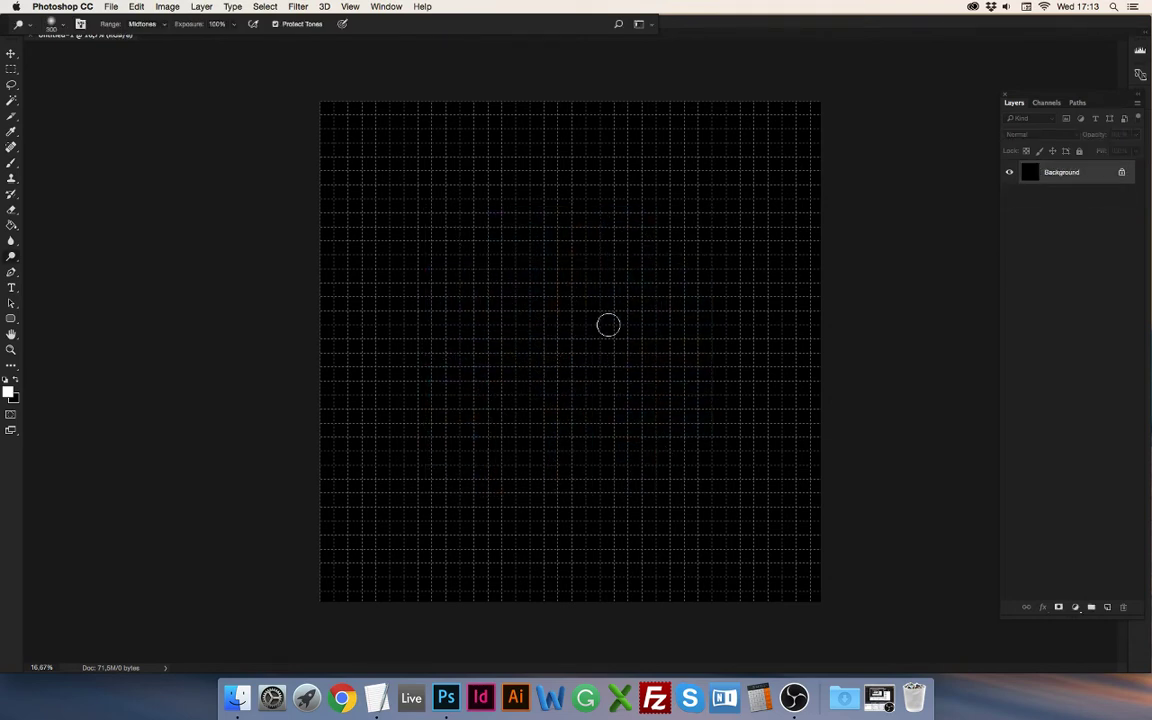
# Step: Open CargoTron-Corridors_23.png from the CargoX folder in Photoshop CC 2017
pyautogui.click(237, 697)
pyautogui.rightClick(825, 363)
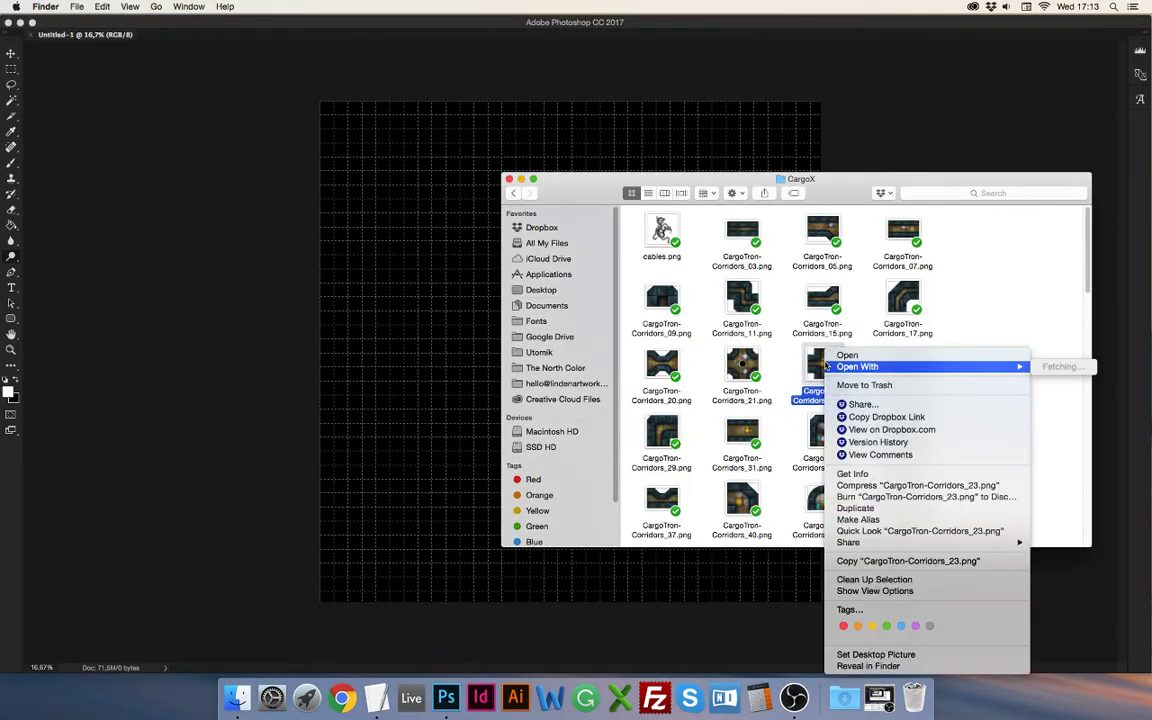
pyautogui.moveTo(860, 367)
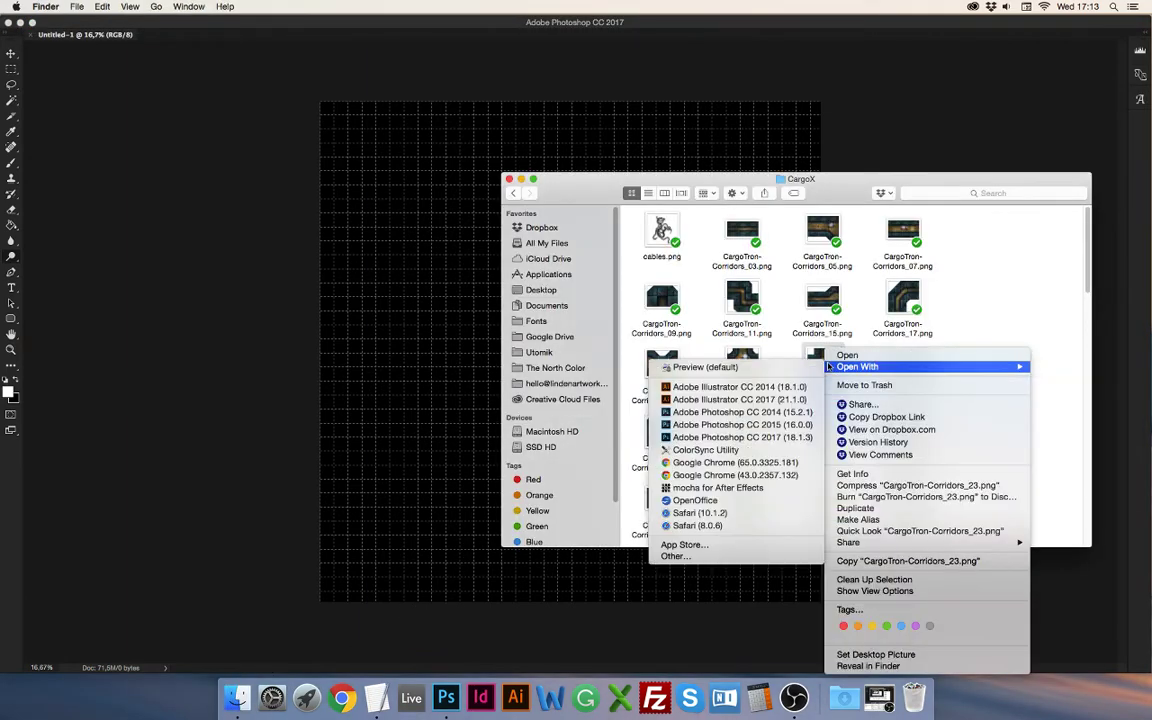
pyautogui.click(741, 437)
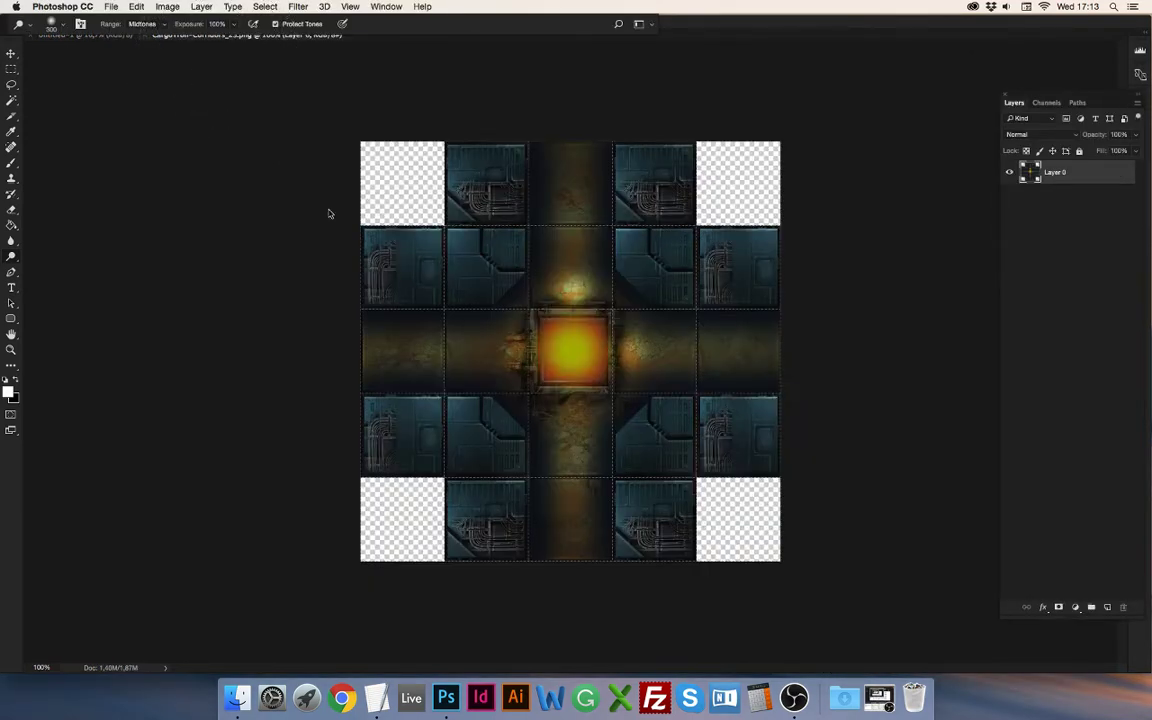
# Step: Paste the whole cross tile into Untitled-1 as Layer 1 and move it up-left on the grid
pyautogui.press('super+a')
pyautogui.press('super+w')
pyautogui.press('super+v')
pyautogui.press('v')
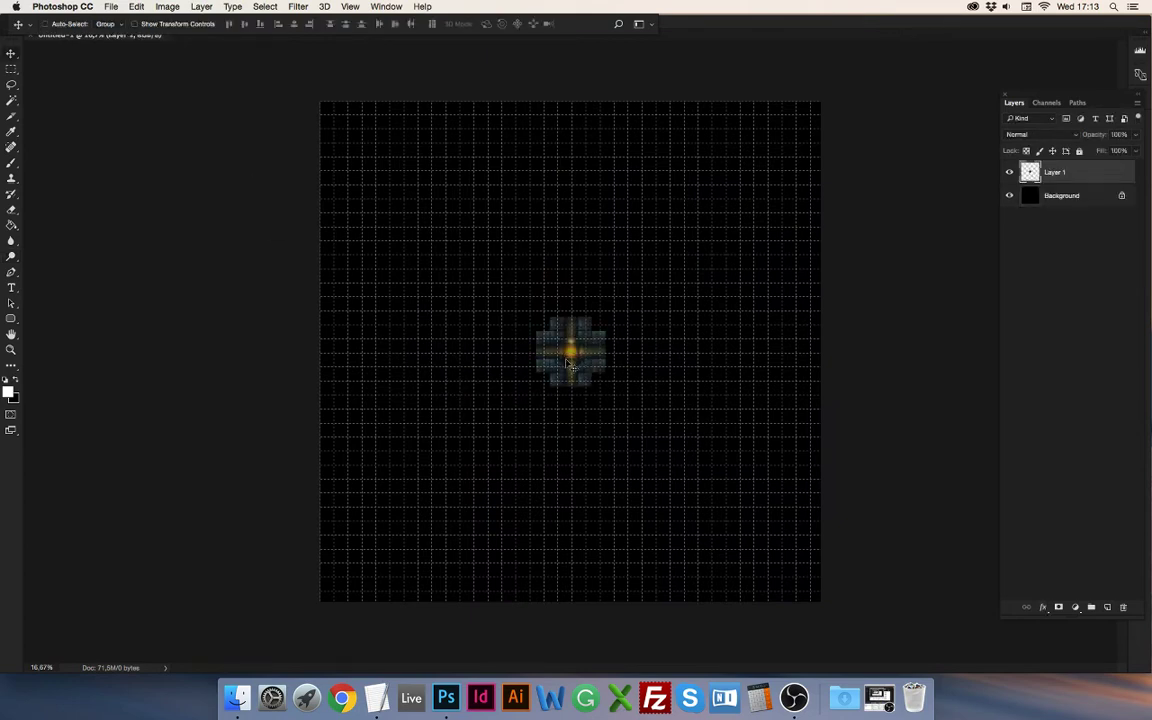
pyautogui.moveTo(561, 359); pyautogui.dragTo(580, 387)
pyautogui.moveTo(541, 347); pyautogui.dragTo(515, 311)
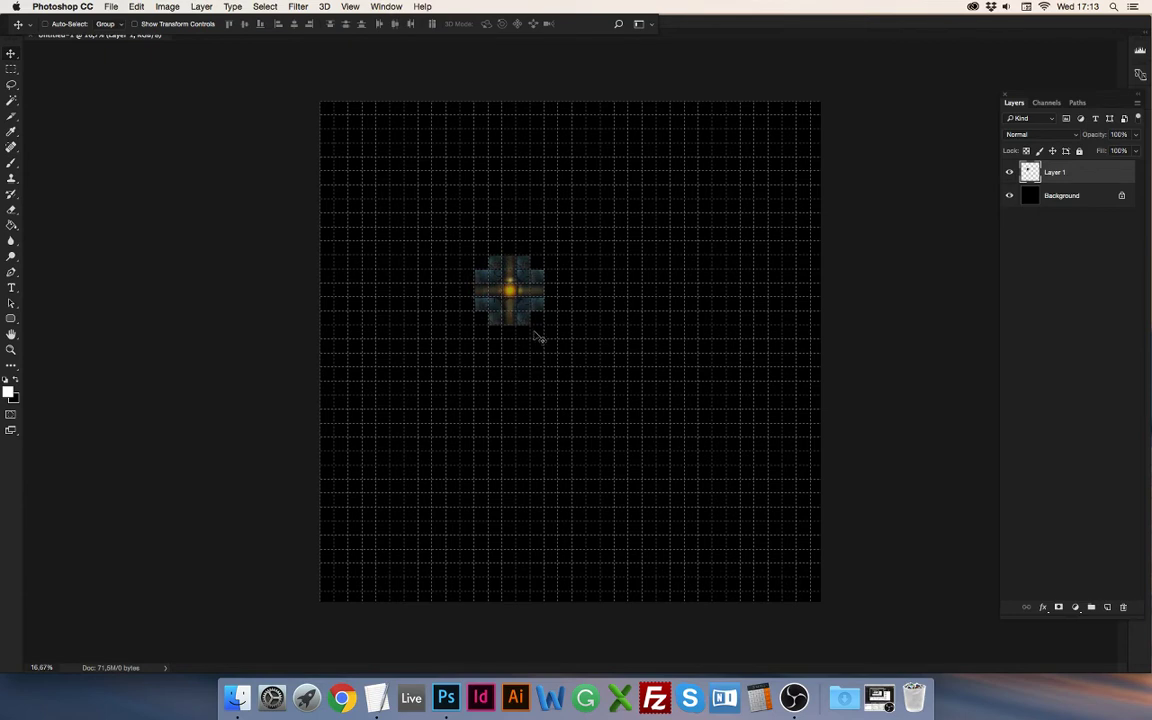
# Step: Change the grid colour in Guides, Grid & Slices preferences to dark grey #505050
pyautogui.click(50, 6)
pyautogui.moveTo(62, 42)
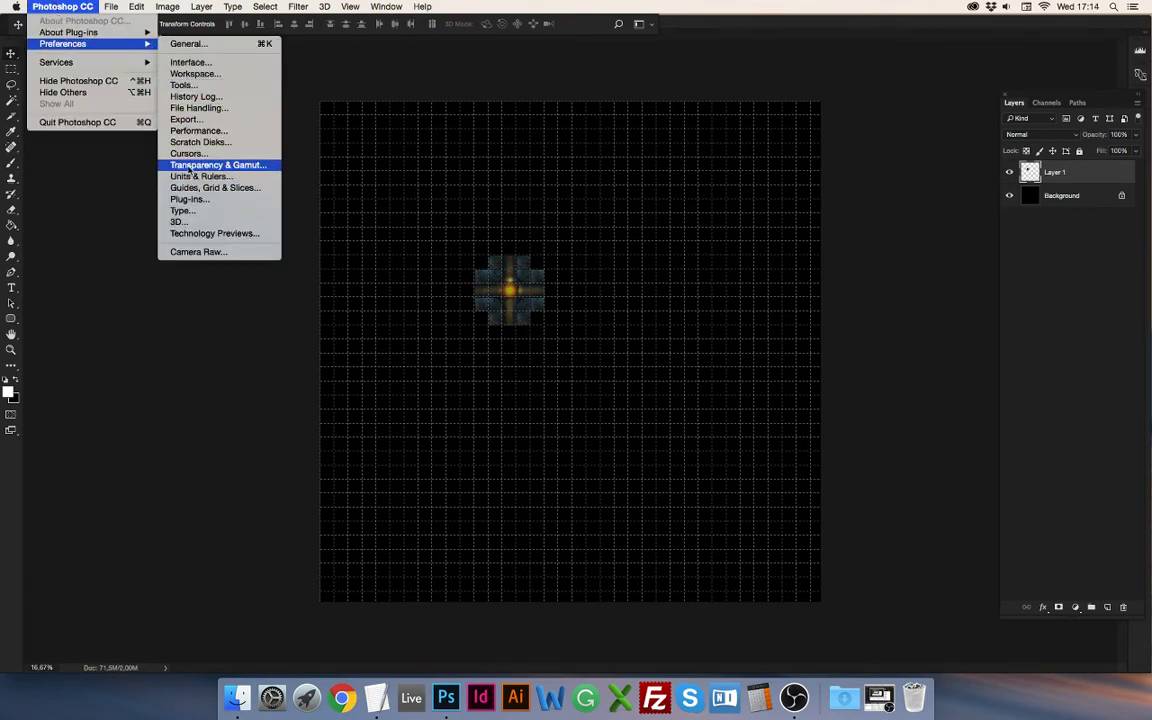
pyautogui.click(214, 187)
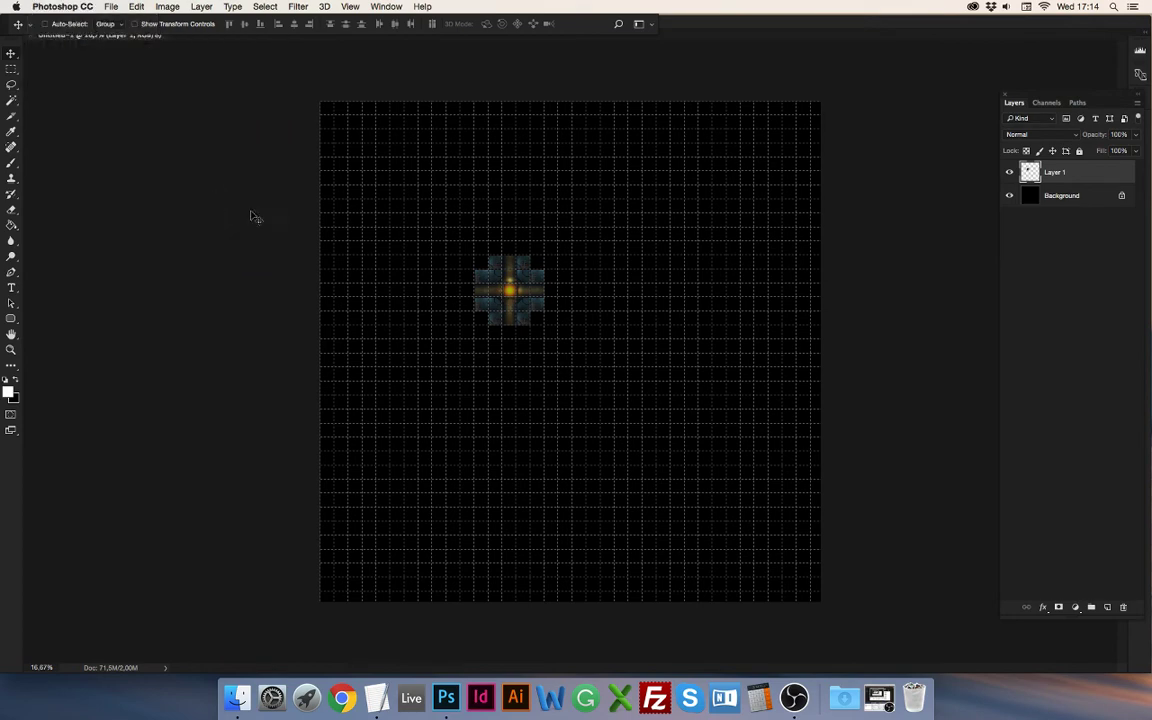
pyautogui.click(559, 311)
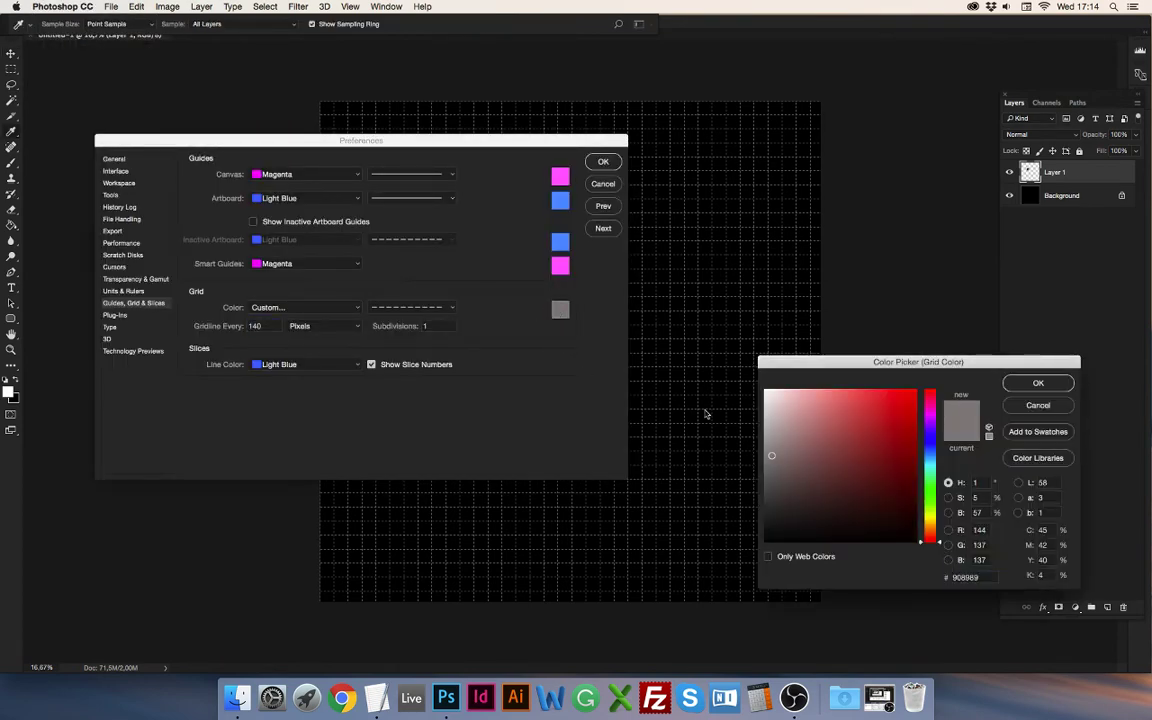
pyautogui.moveTo(773, 475); pyautogui.dragTo(760, 490)
pyautogui.click(1037, 383)
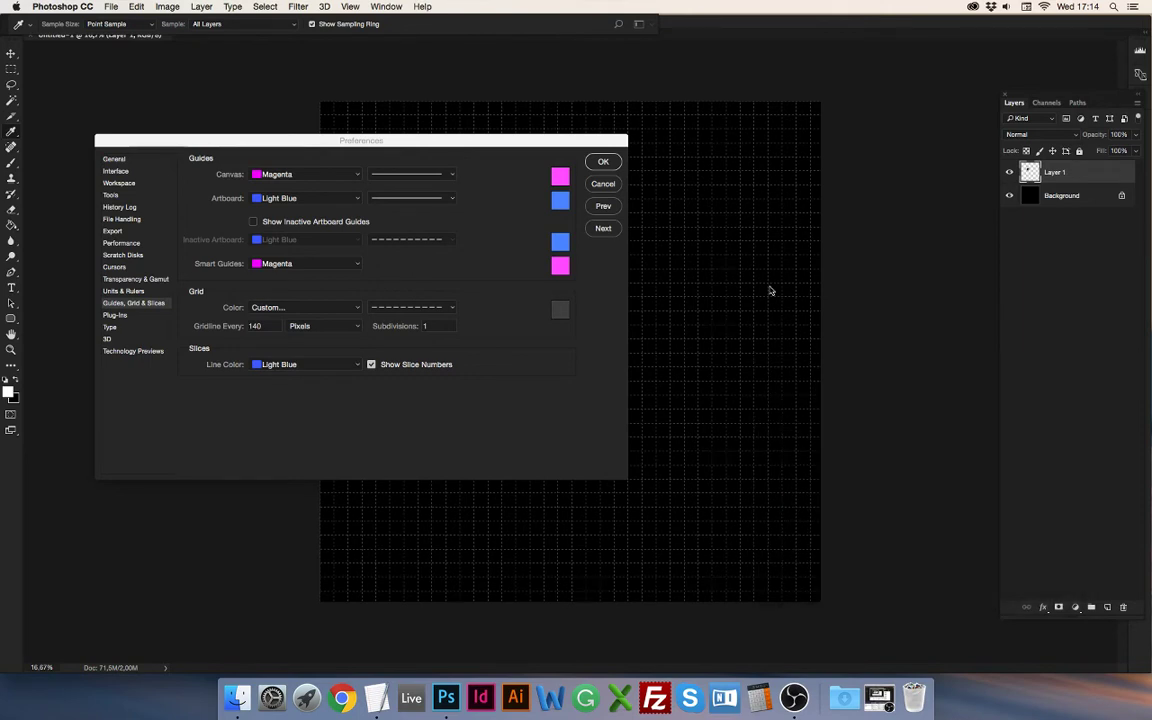
pyautogui.click(601, 162)
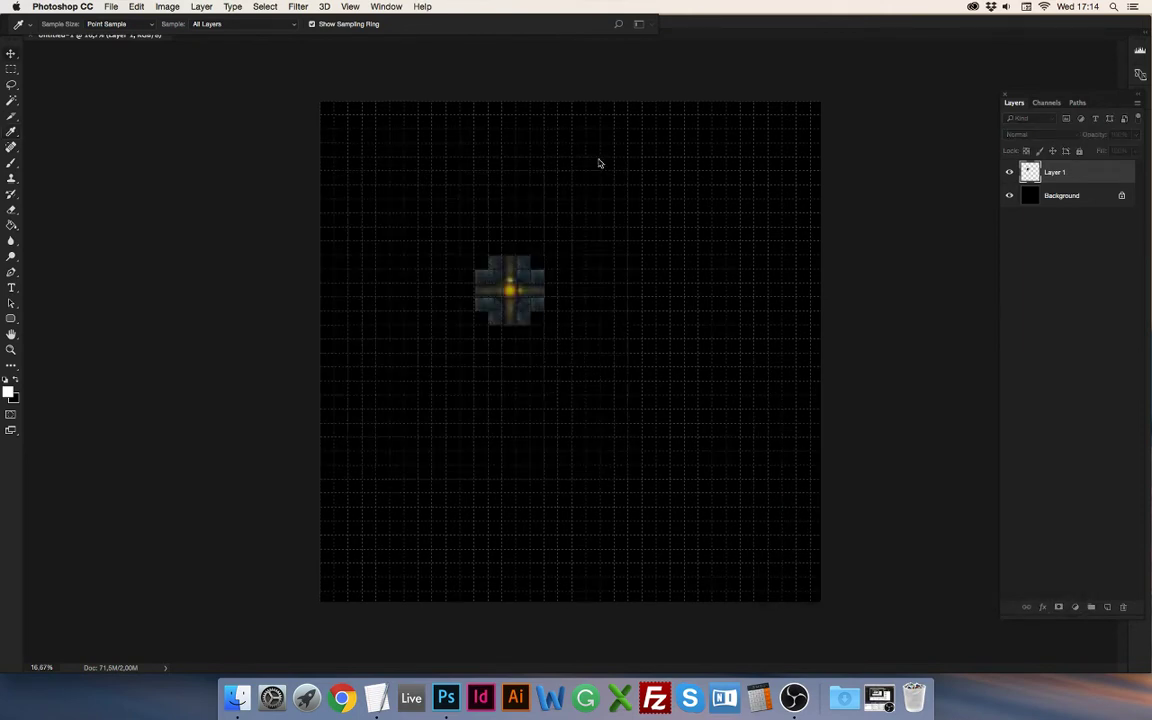
# Step: Reselect Layer 1 and switch back to the CargoX folder in Finder
pyautogui.click(1063, 197)
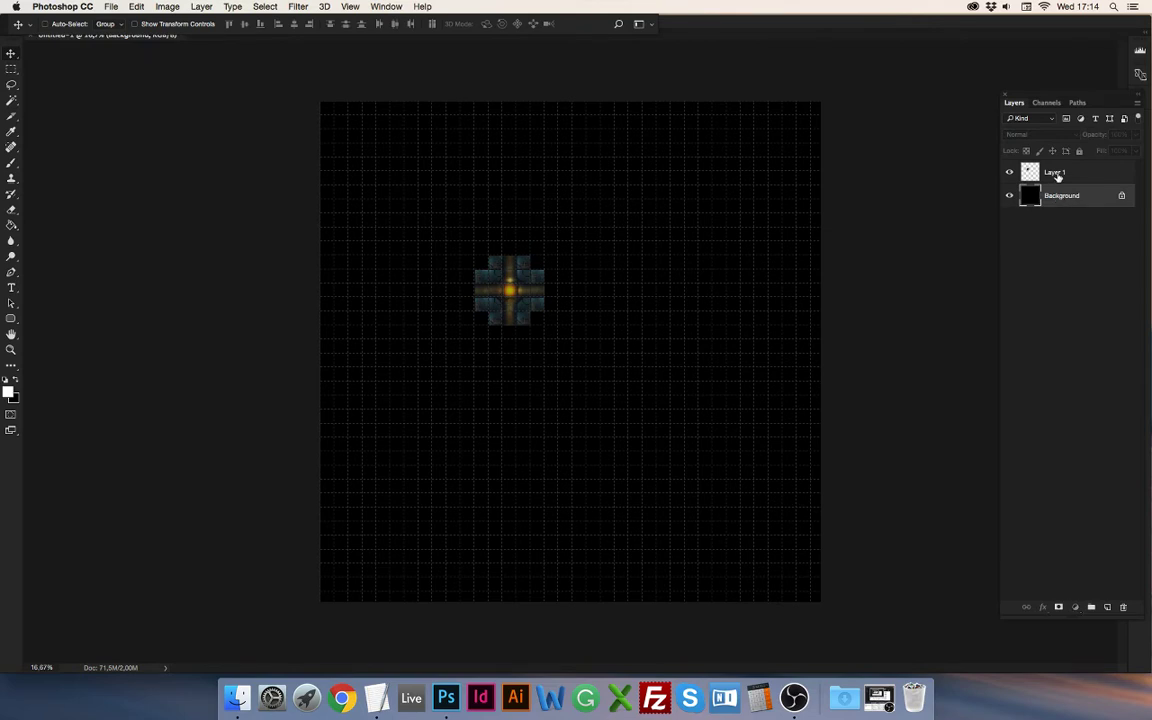
pyautogui.click(1050, 174)
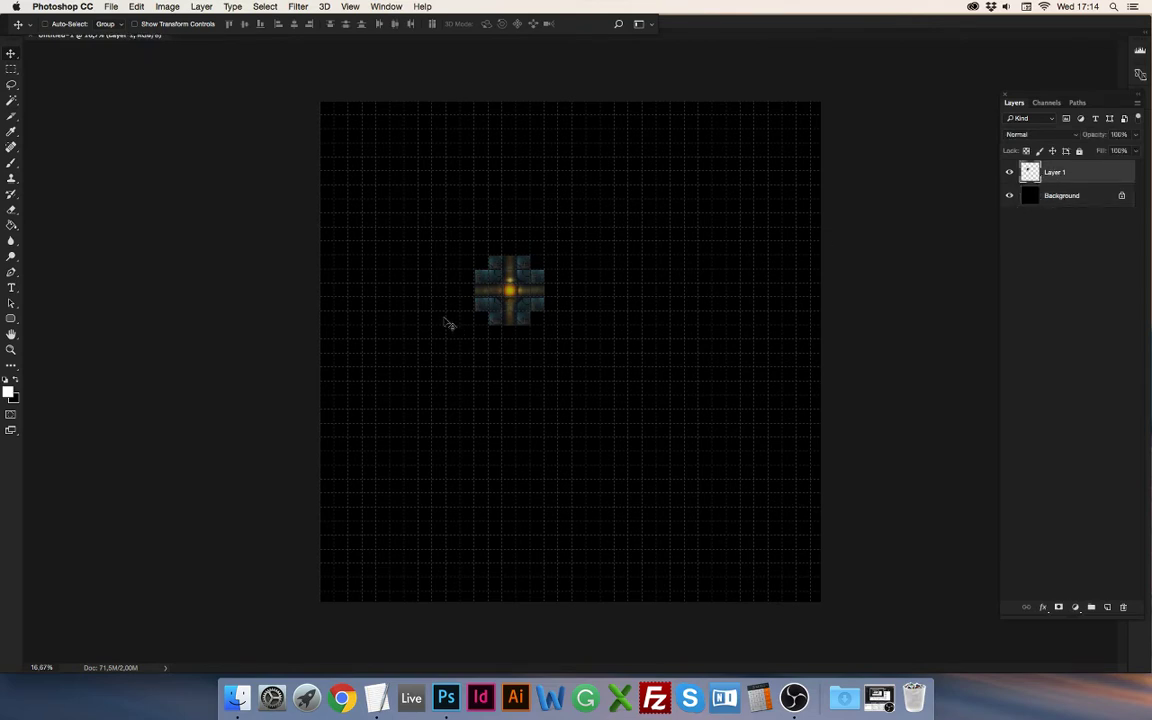
pyautogui.click(237, 696)
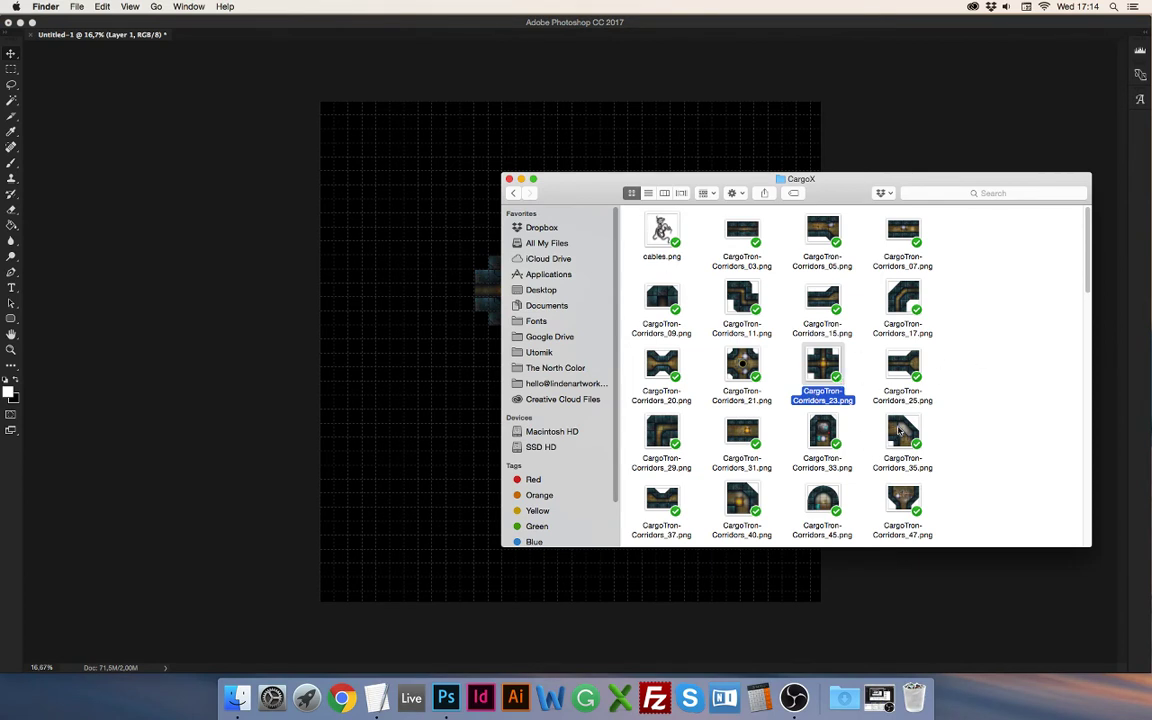
# Step: Open the CargoTron-Corridors_29.png corner tile in Photoshop CC 2017
pyautogui.click(902, 433)
pyautogui.click(651, 426)
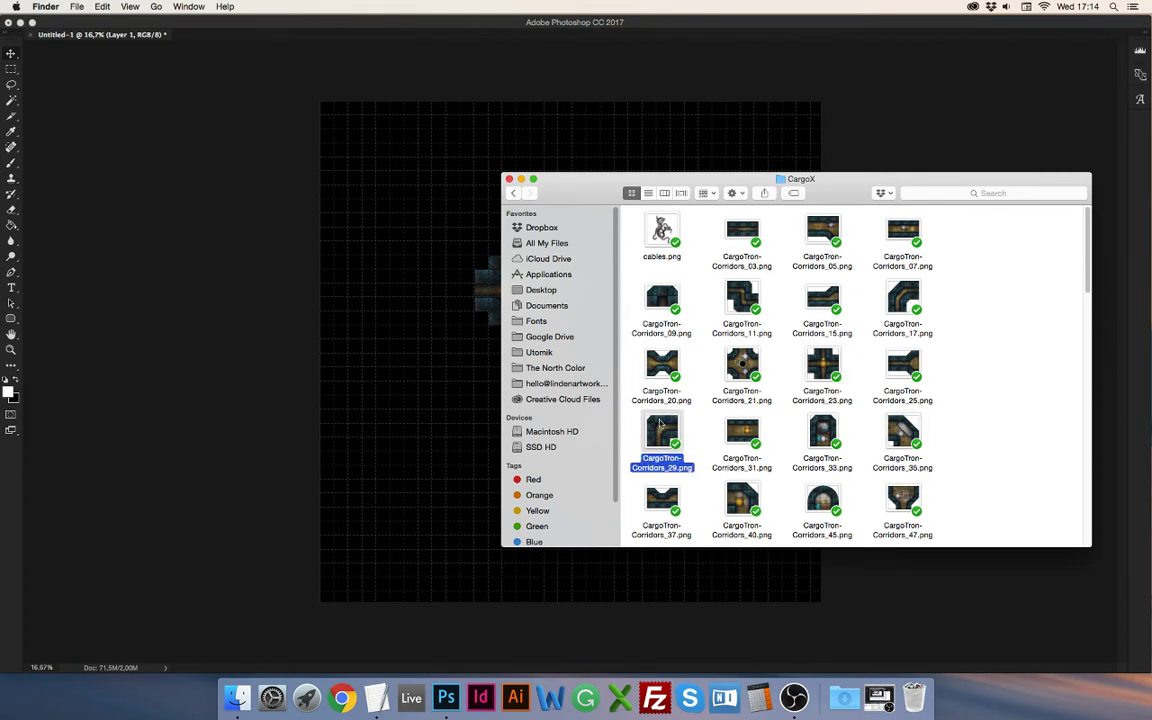
pyautogui.rightClick(661, 436)
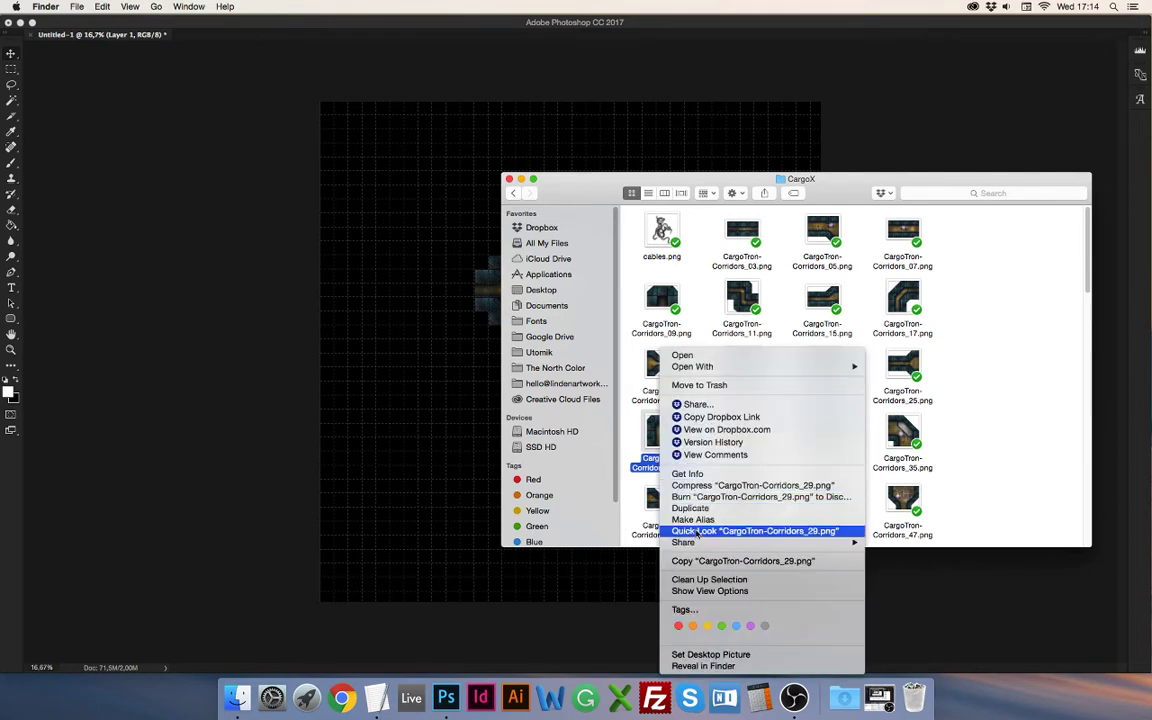
pyautogui.moveTo(716, 368)
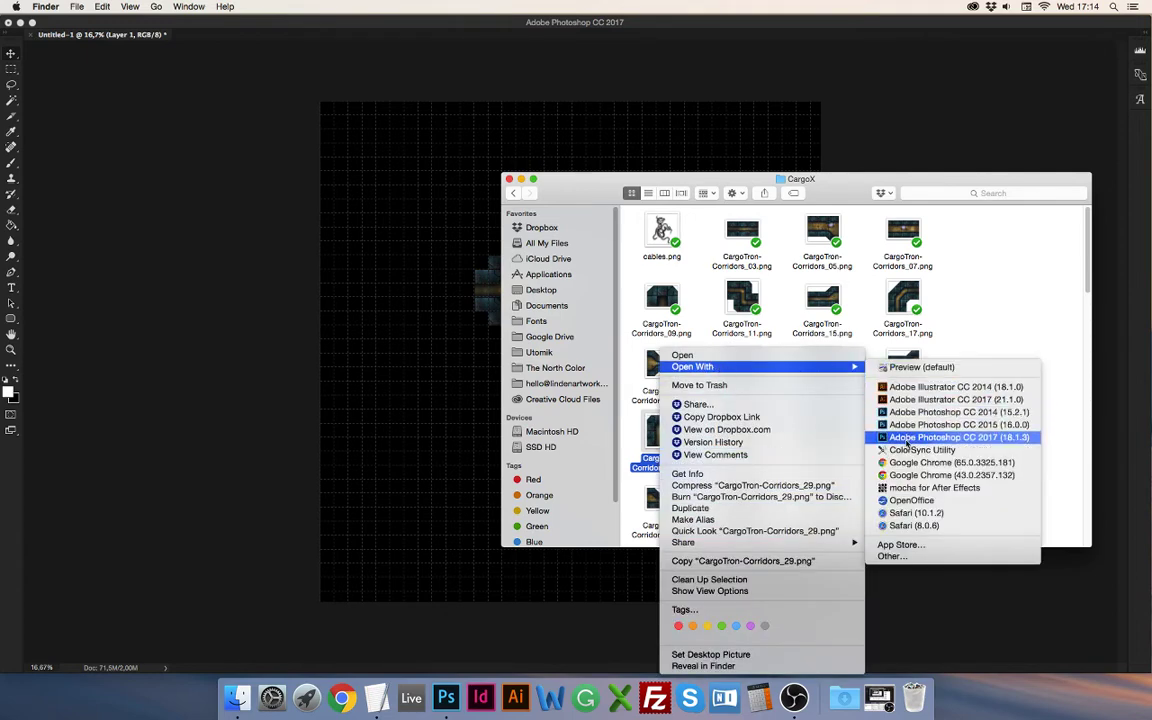
pyautogui.click(905, 393)
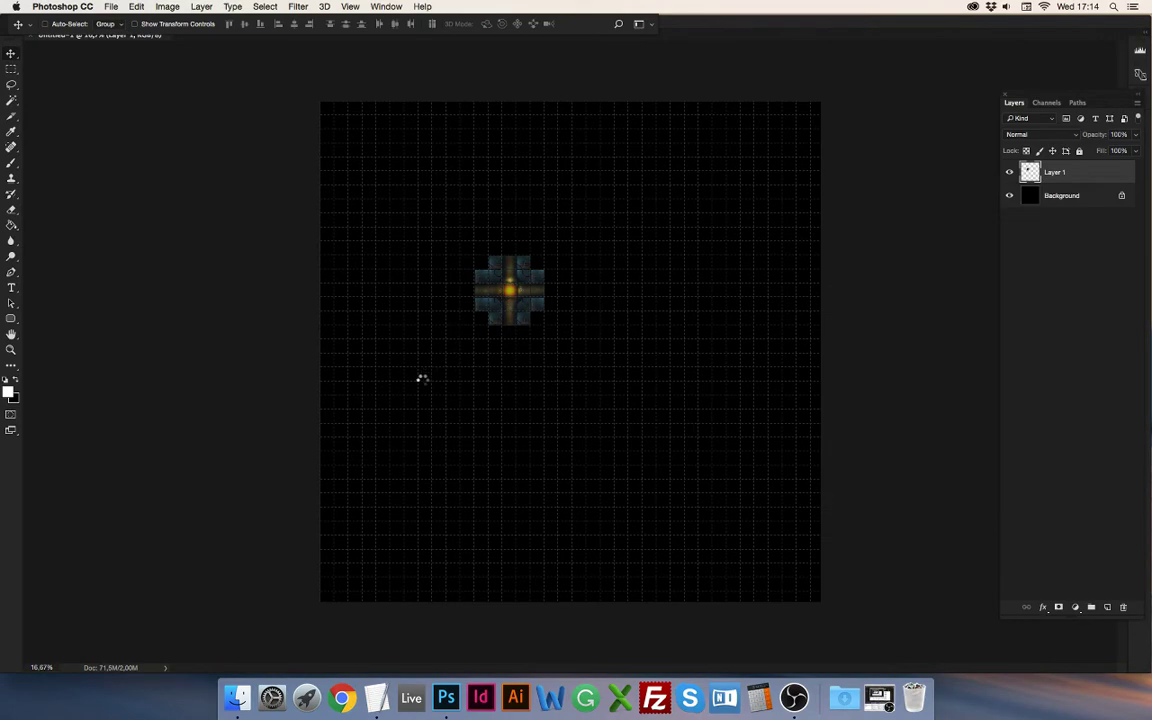
# Step: Copy the whole corner tile, close its document, and paste it into the map as Layer 2
pyautogui.press('super+a')
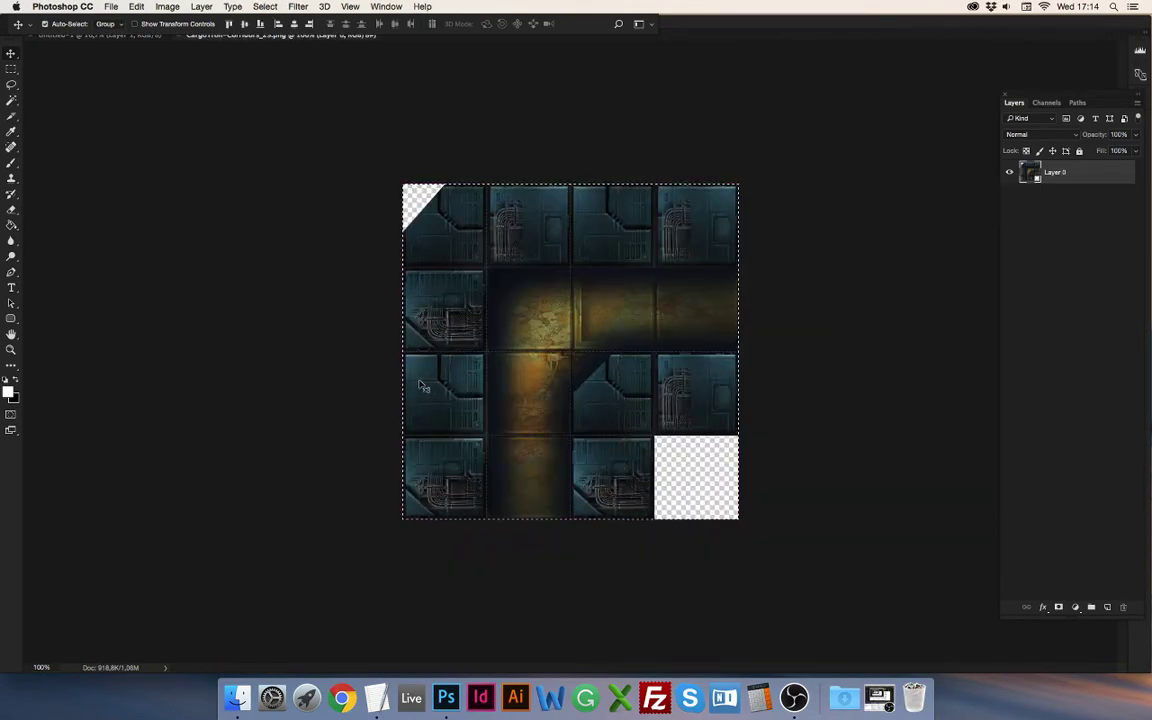
pyautogui.press('super+w')
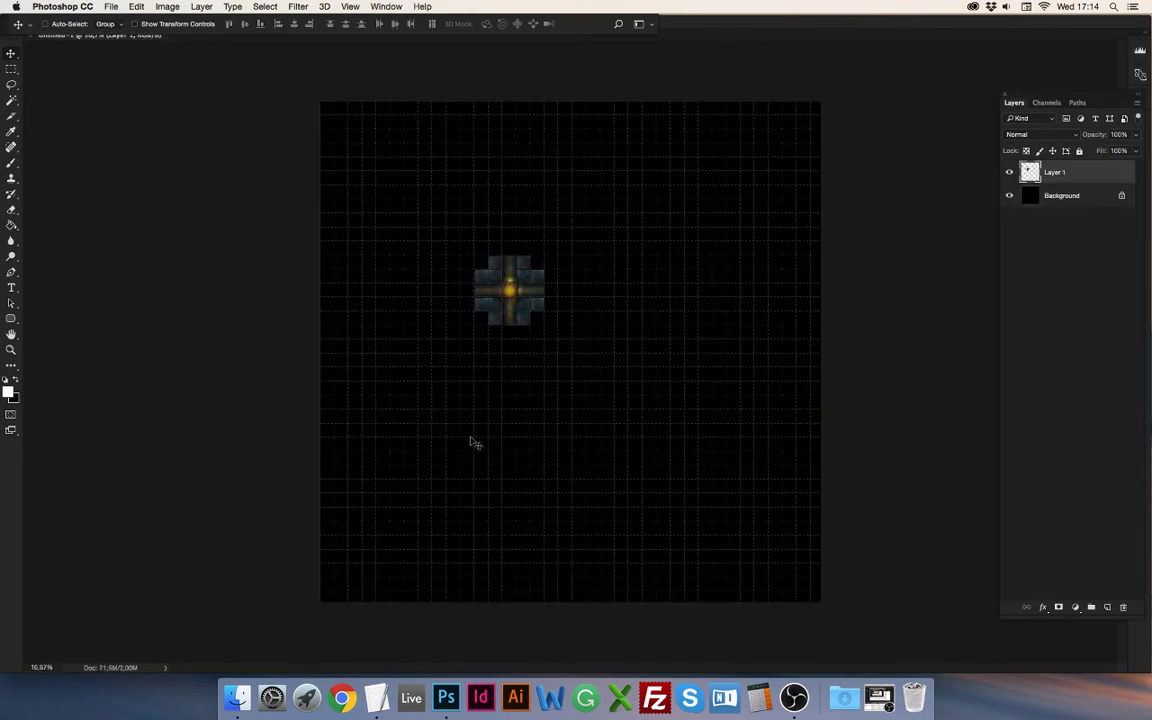
pyautogui.press('super+v')
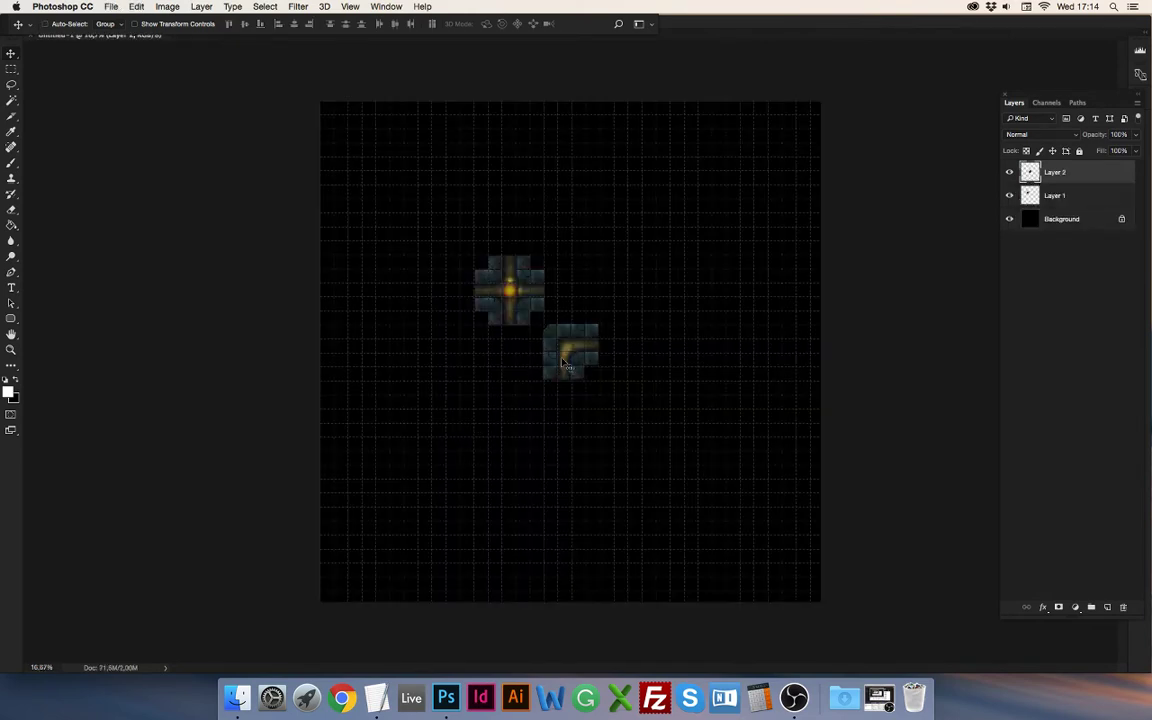
# Step: Place the pasted corner tile on the grid beside the cross tile
pyautogui.press('super+t')
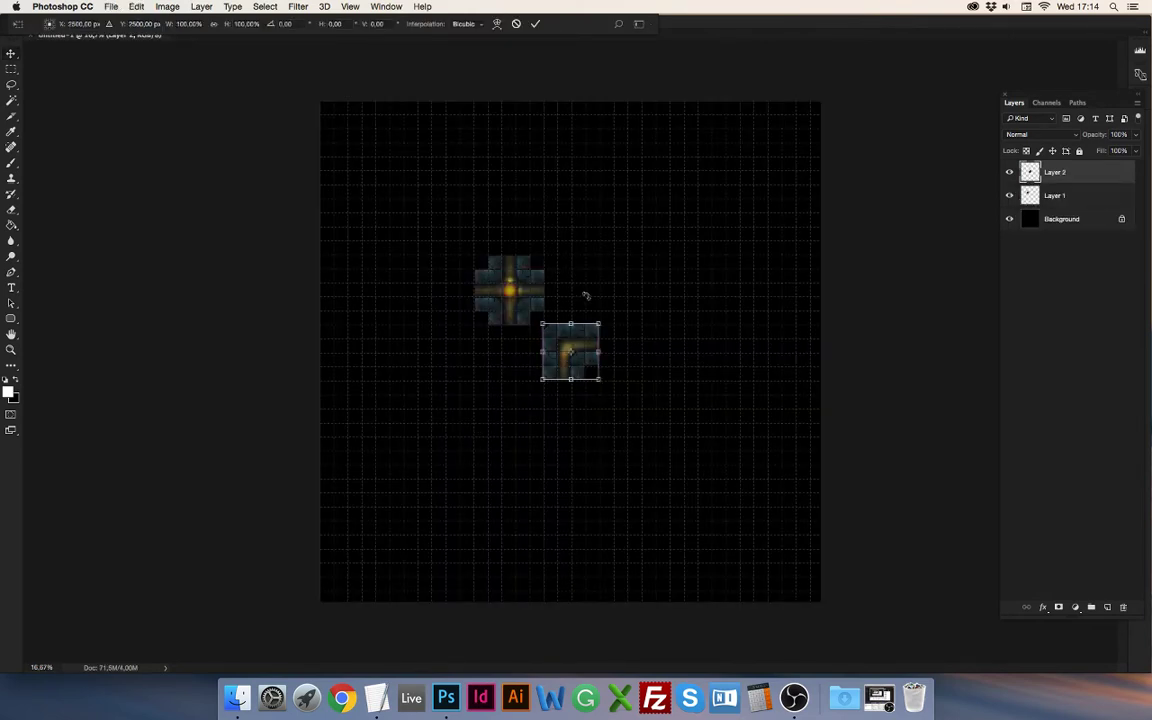
pyautogui.press('Return')
pyautogui.moveTo(568, 376); pyautogui.dragTo(598, 338)
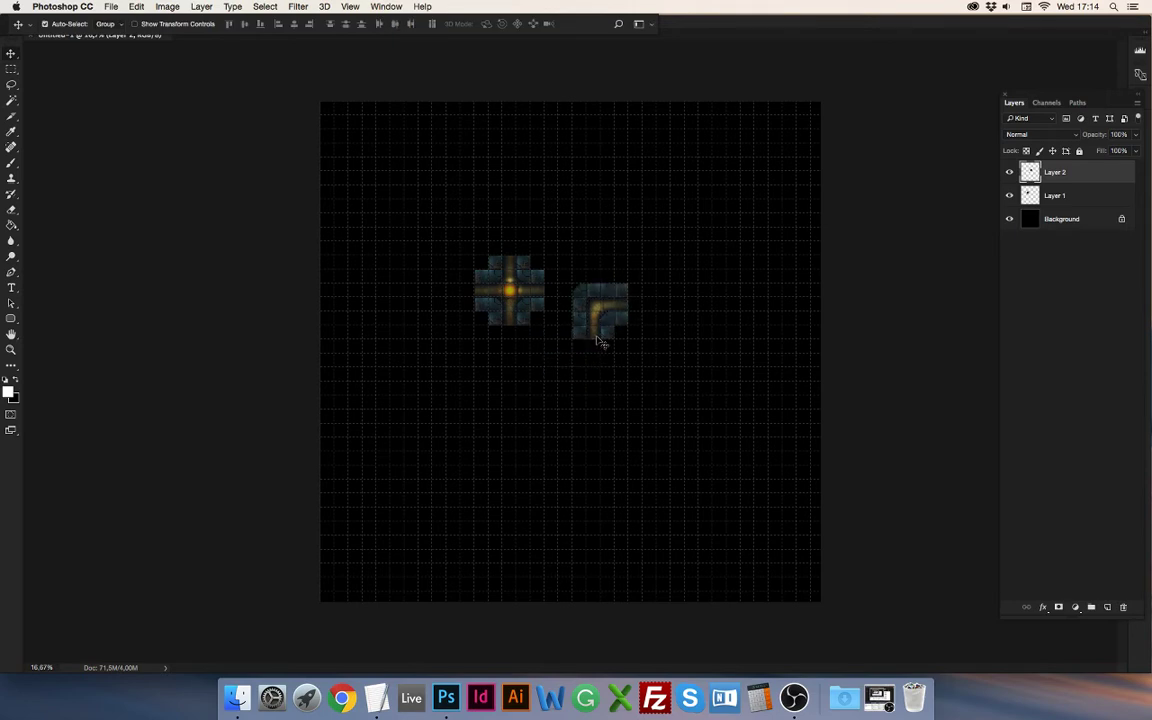
# Step: Rotate the corner tile and snap it against the cross tile's left arm
pyautogui.press('super+t')
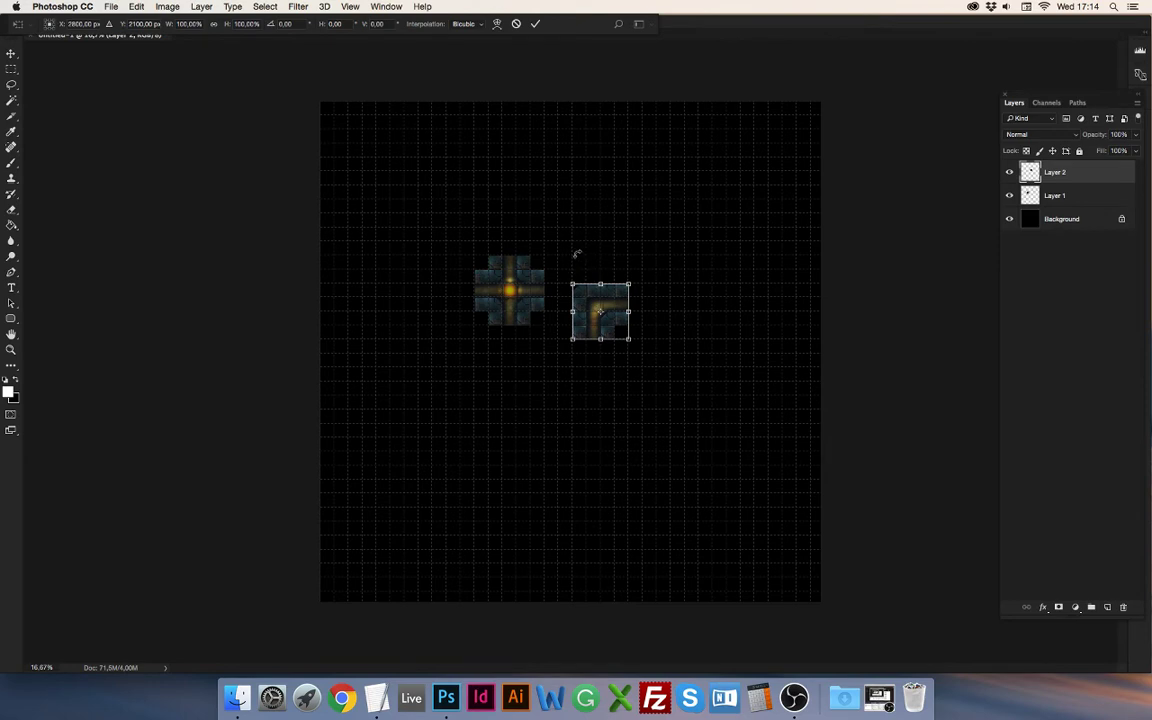
pyautogui.moveTo(576, 254); pyautogui.dragTo(678, 265)
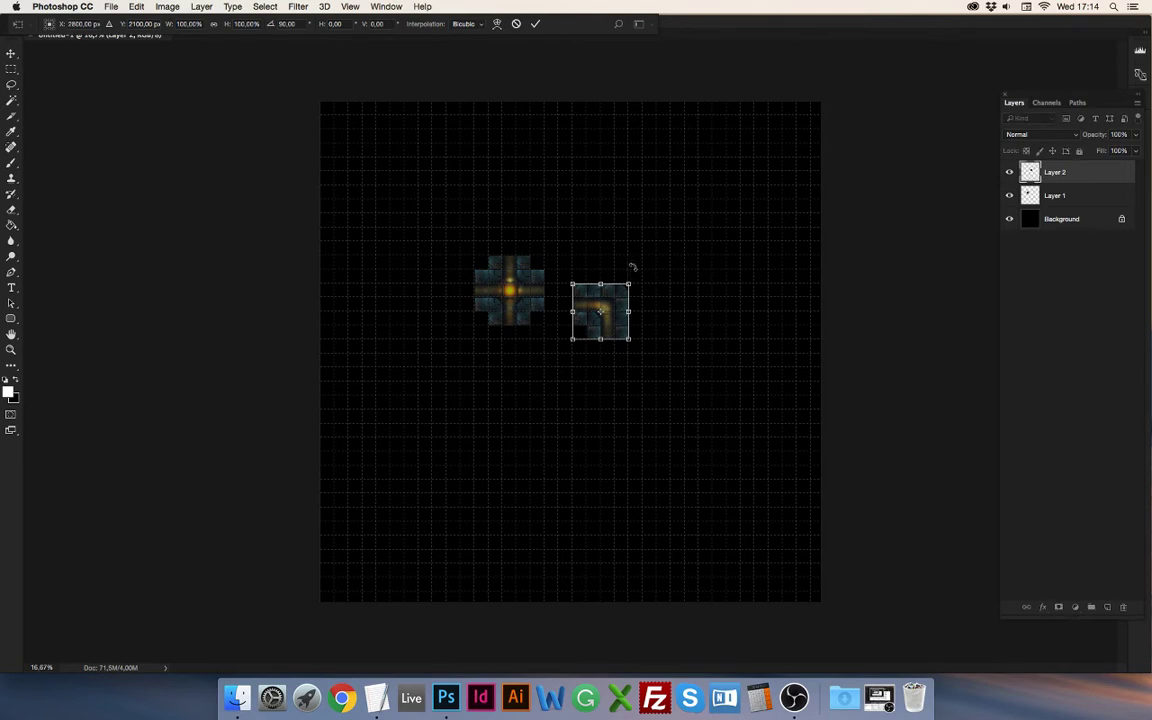
pyautogui.moveTo(587, 257); pyautogui.dragTo(503, 320)
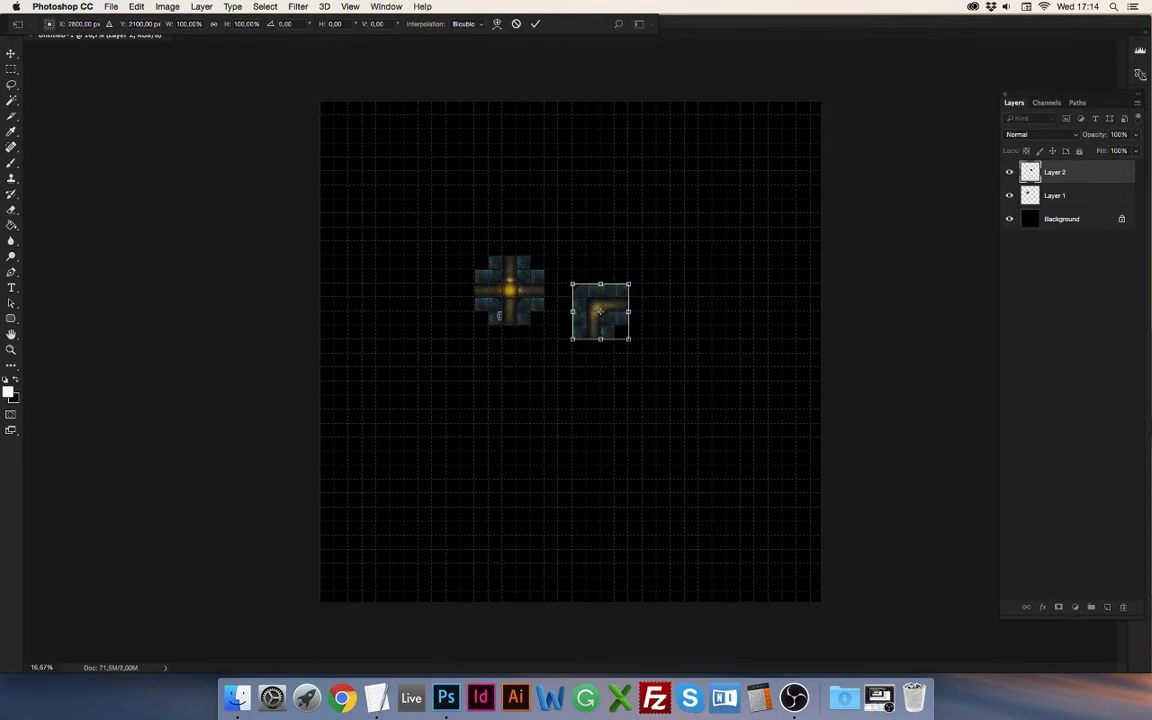
pyautogui.press('Return')
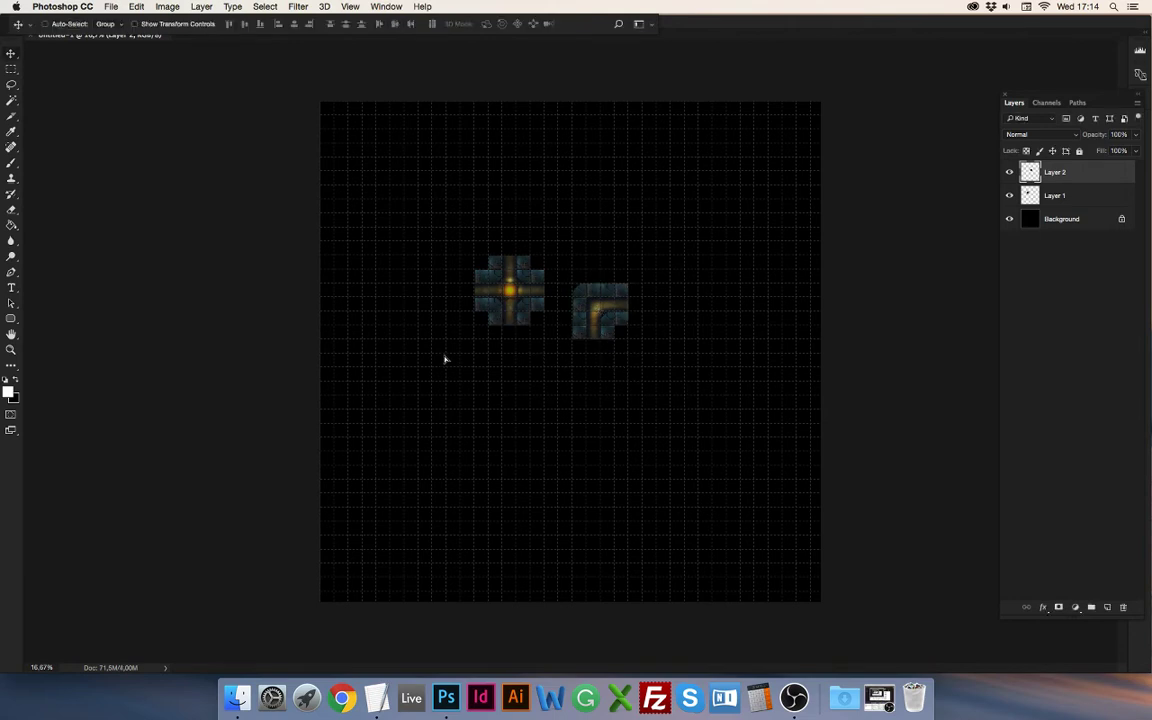
pyautogui.moveTo(445, 359); pyautogui.dragTo(469, 358)
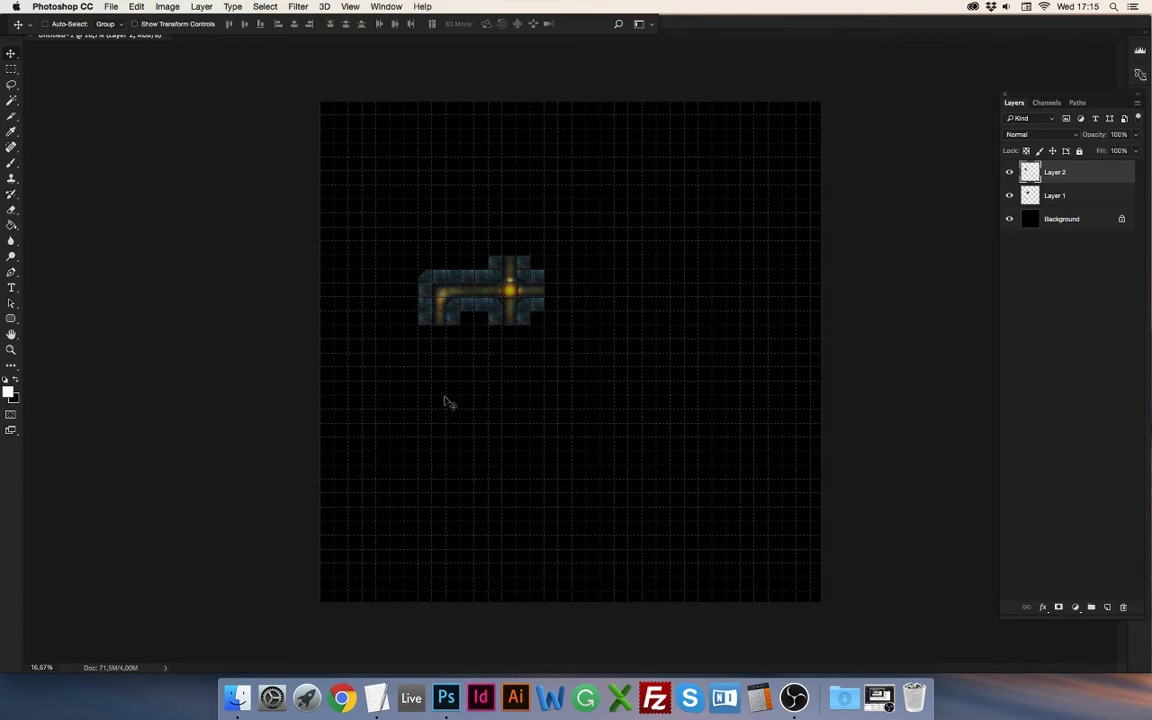
pyautogui.moveTo(445, 406); pyautogui.dragTo(468, 397)
# Step: Zoom in and pan to centre the cross and corner tile map in the view
pyautogui.press('super+equal')
pyautogui.press('super+equal')
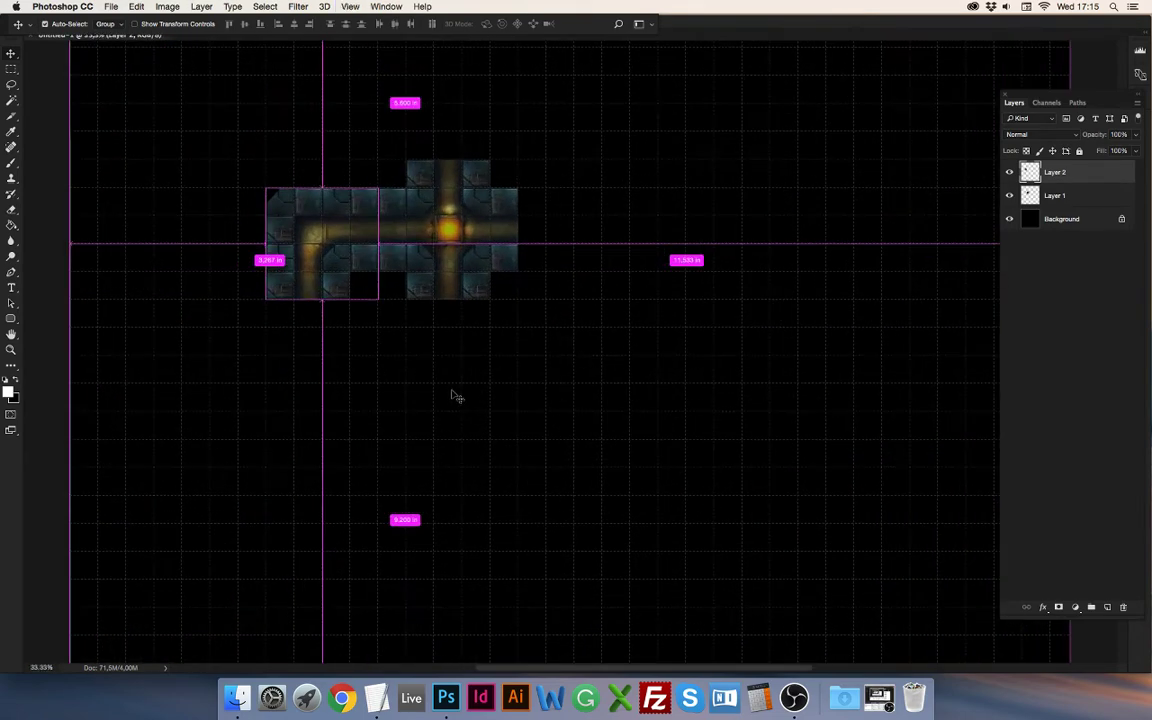
pyautogui.press('super+equal')
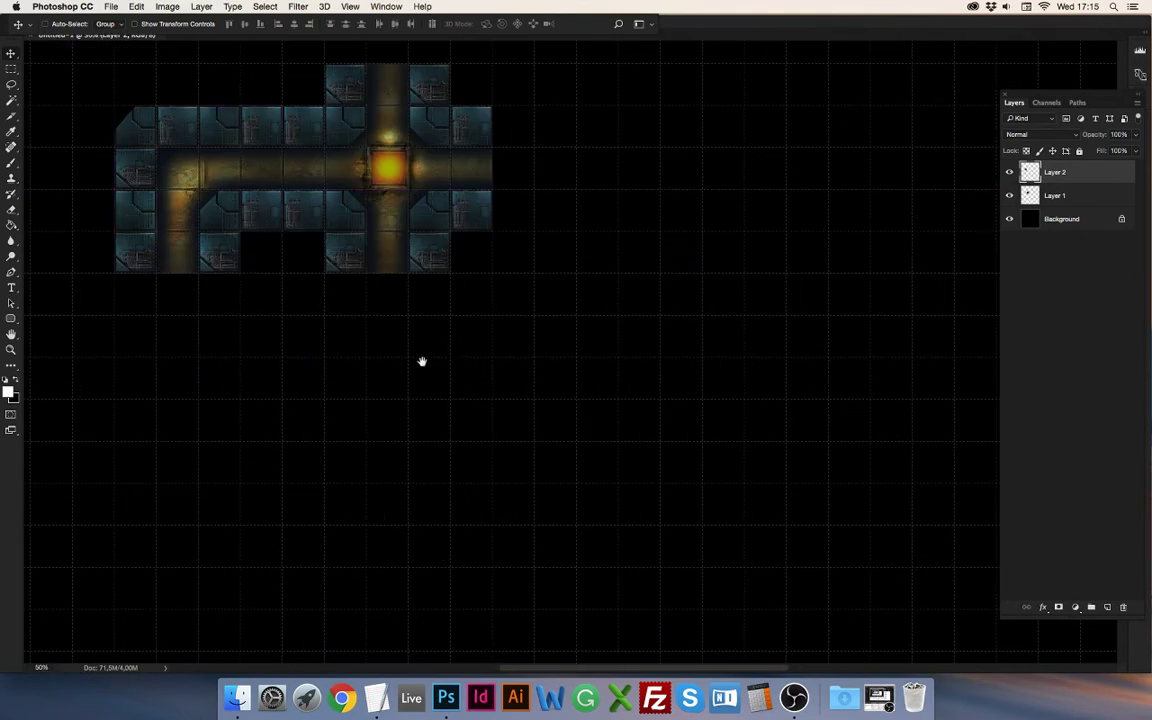
pyautogui.moveTo(368, 342); pyautogui.dragTo(473, 478)
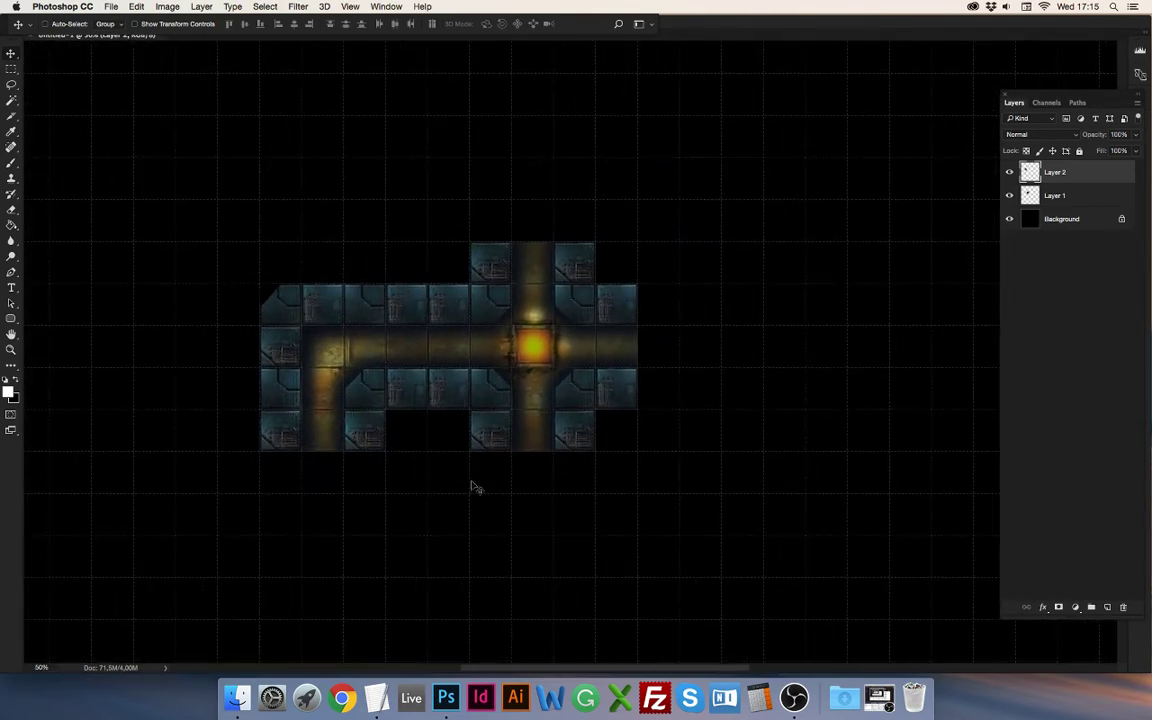
pyautogui.press('super+equal')
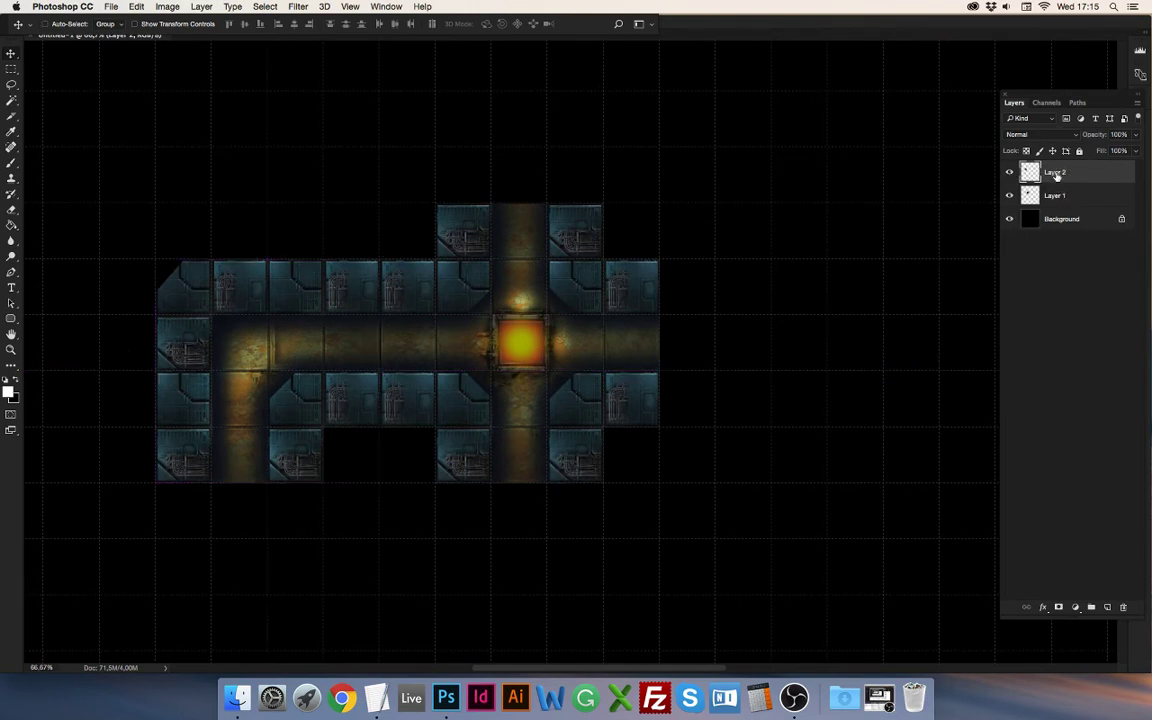
# Step: Duplicate Layer 2 and rotate the copy a quarter turn clockwise
pyautogui.moveTo(1070, 173); pyautogui.dragTo(1107, 606)
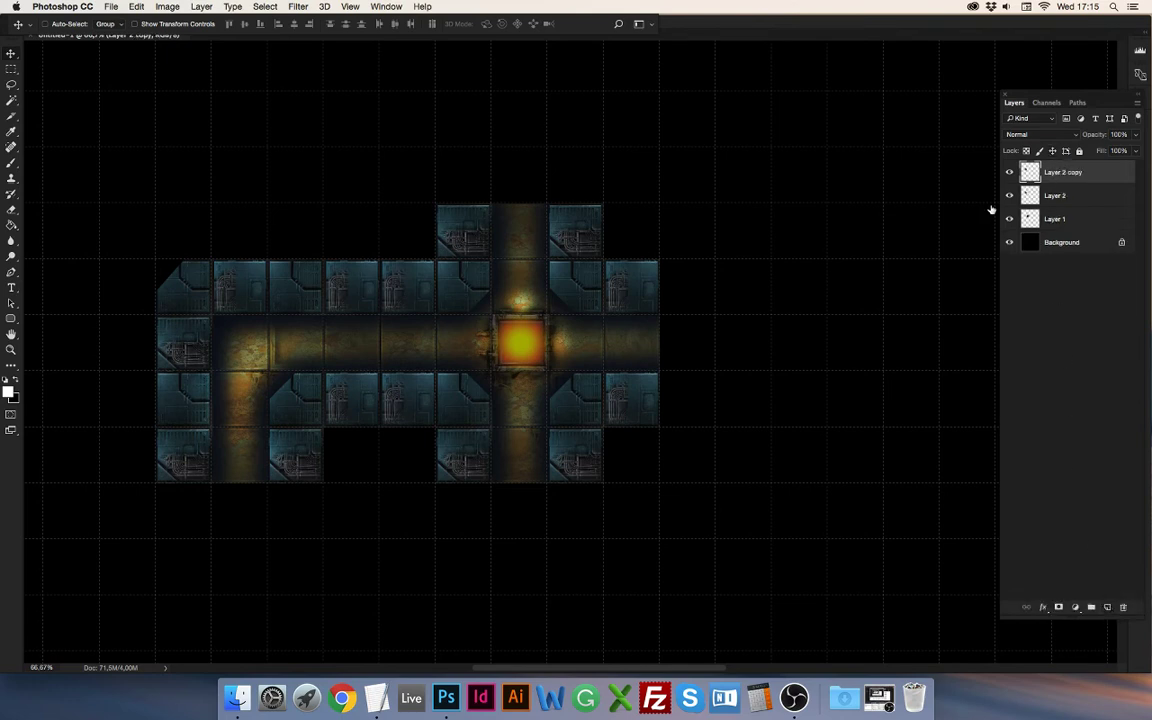
pyautogui.moveTo(290, 318); pyautogui.dragTo(860, 374)
pyautogui.press('super+t')
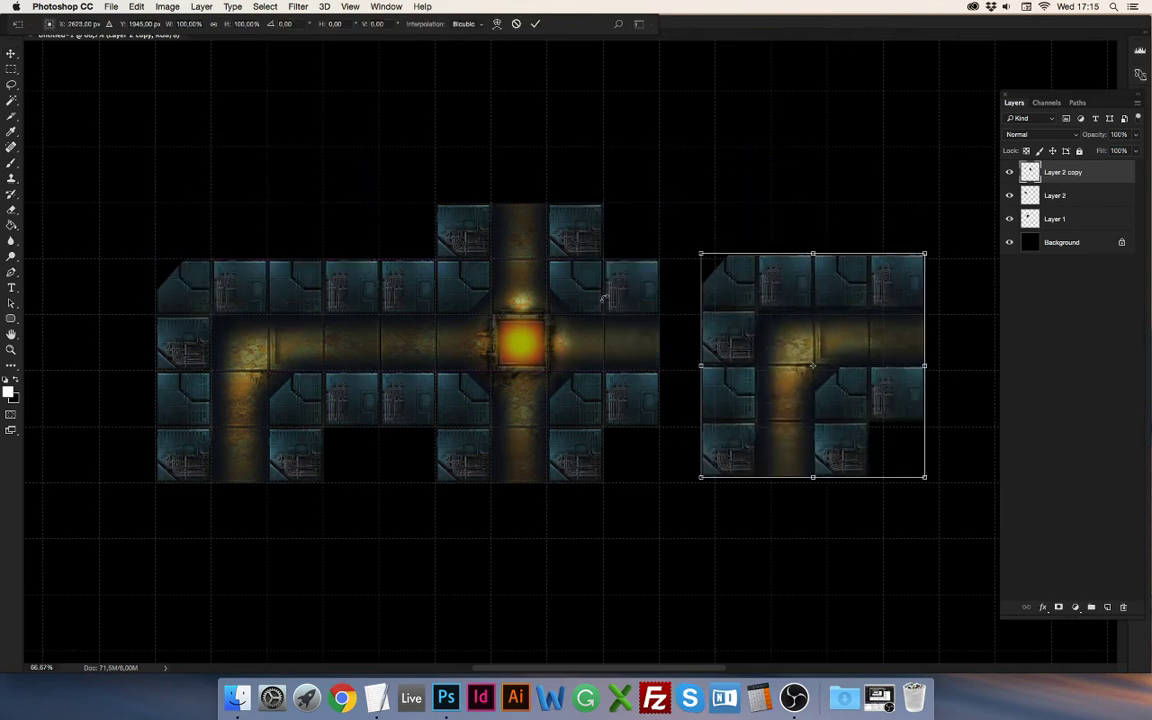
pyautogui.moveTo(622, 252); pyautogui.dragTo(816, 209)
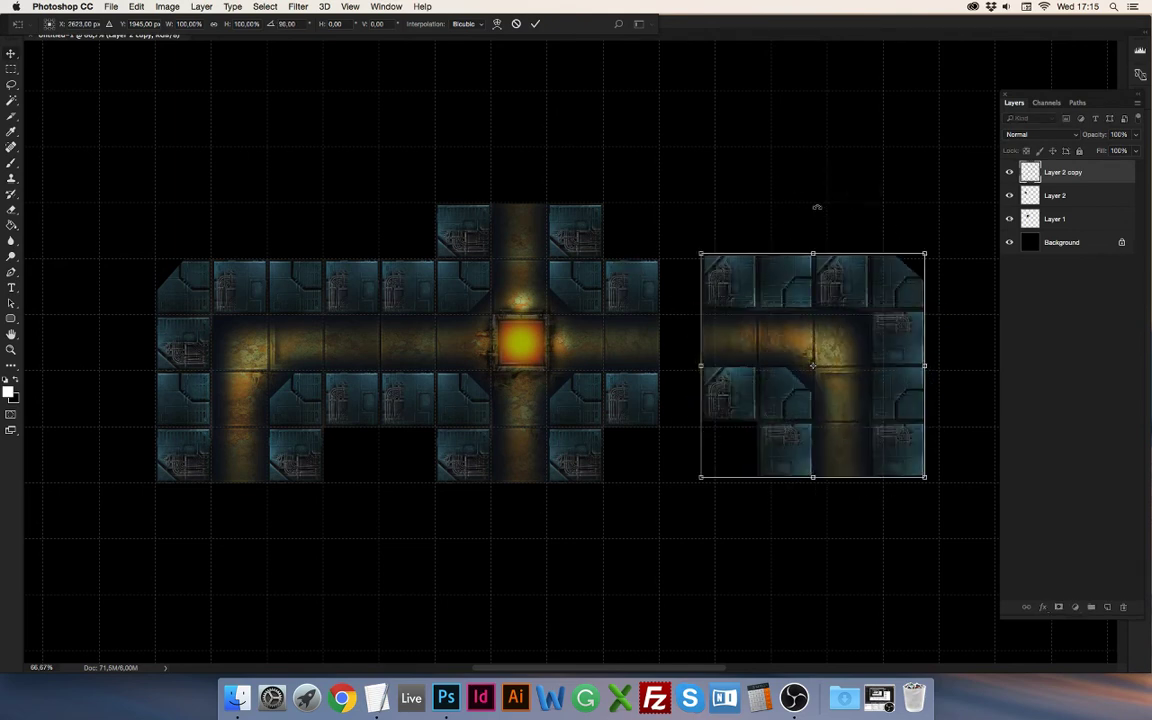
pyautogui.press('Return')
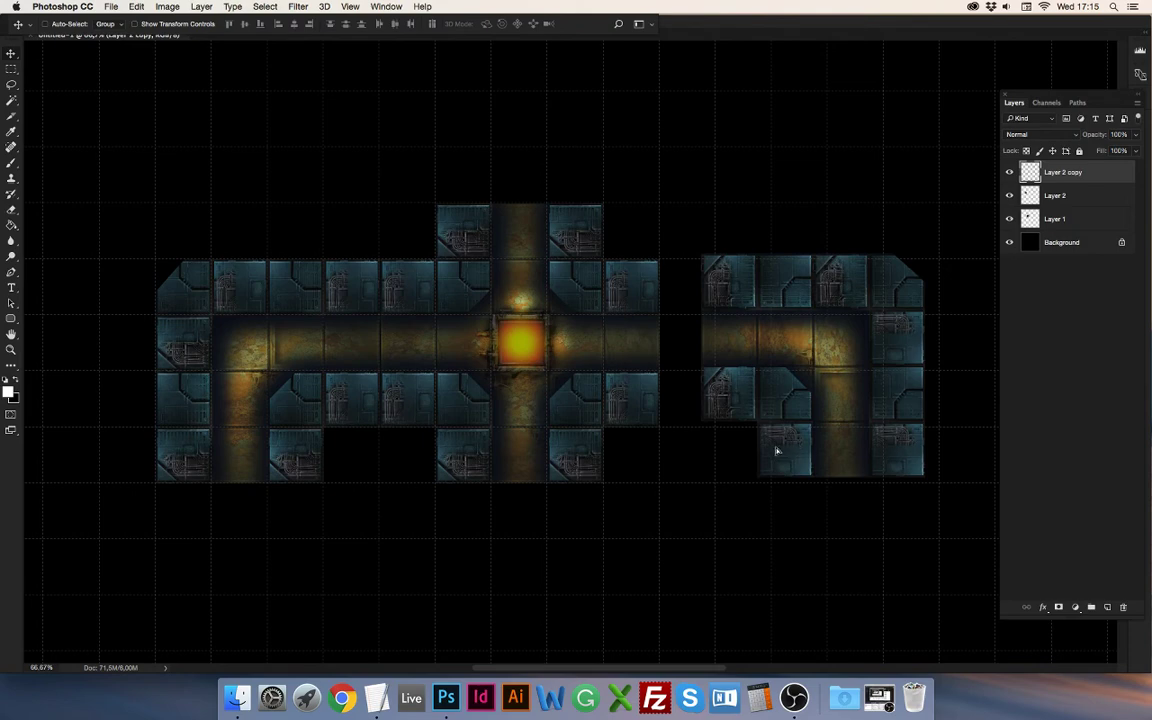
# Step: Snap the rotated copy against the cross tile's right arm and zoom out to view the map
pyautogui.moveTo(776, 451); pyautogui.dragTo(753, 419)
pyautogui.press('super')
pyautogui.press('super+minus')
pyautogui.press('super+minus')
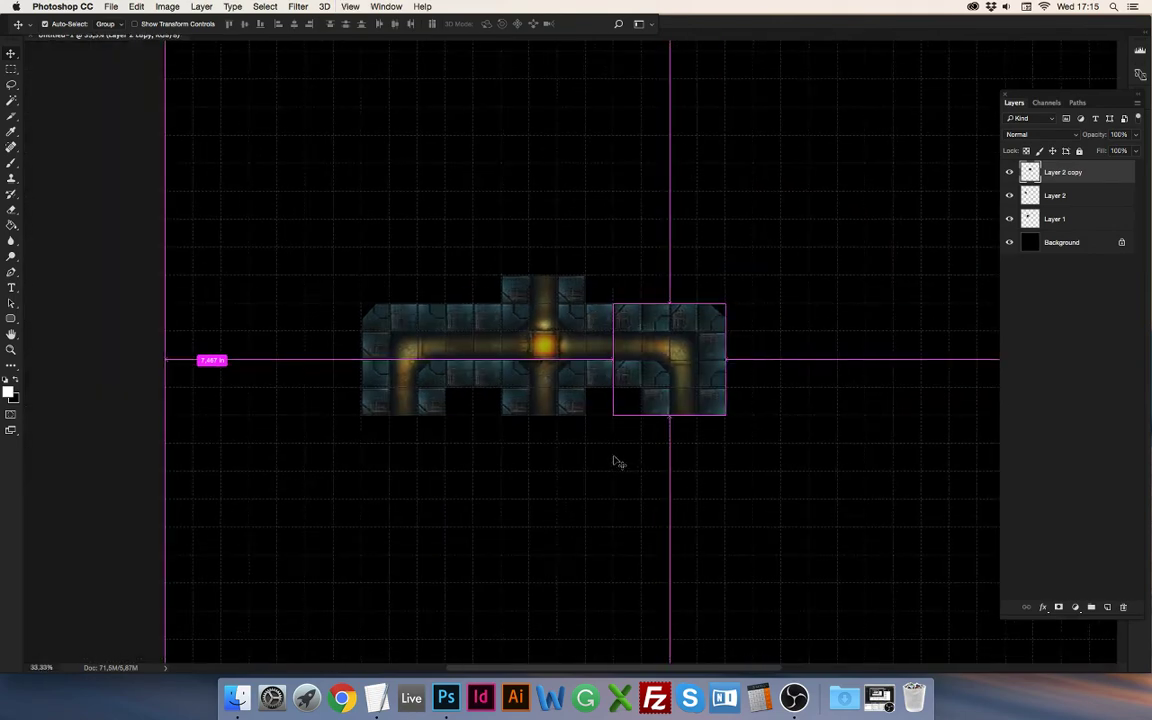
pyautogui.press('super+minus')
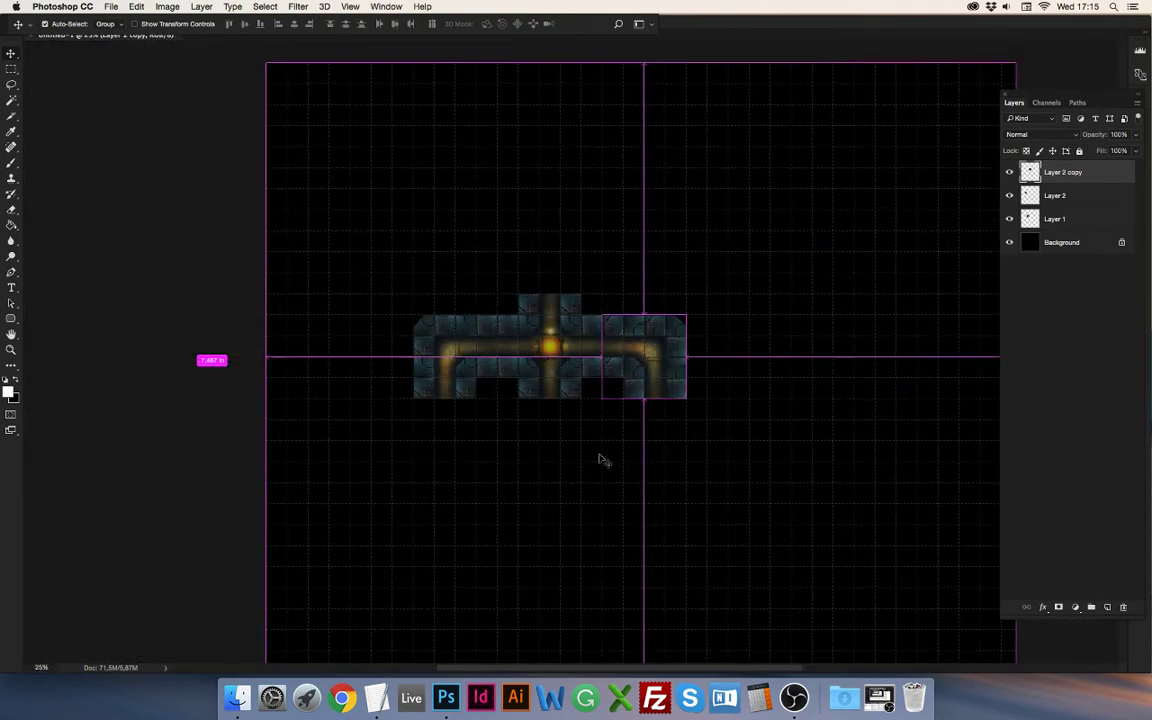
# Step: Switch to Finder and go back into the MapSmyth-Arcania folder
pyautogui.click(238, 698)
pyautogui.click(980, 409)
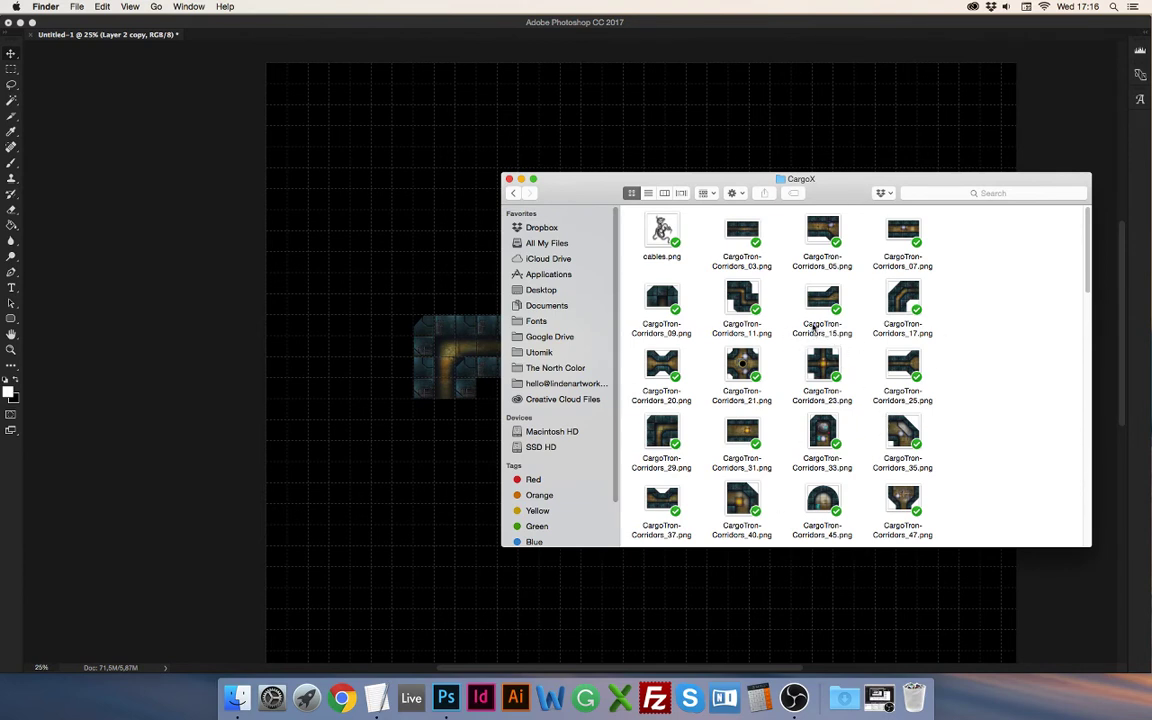
pyautogui.click(513, 193)
pyautogui.click(833, 303)
pyautogui.doubleClick(833, 303)
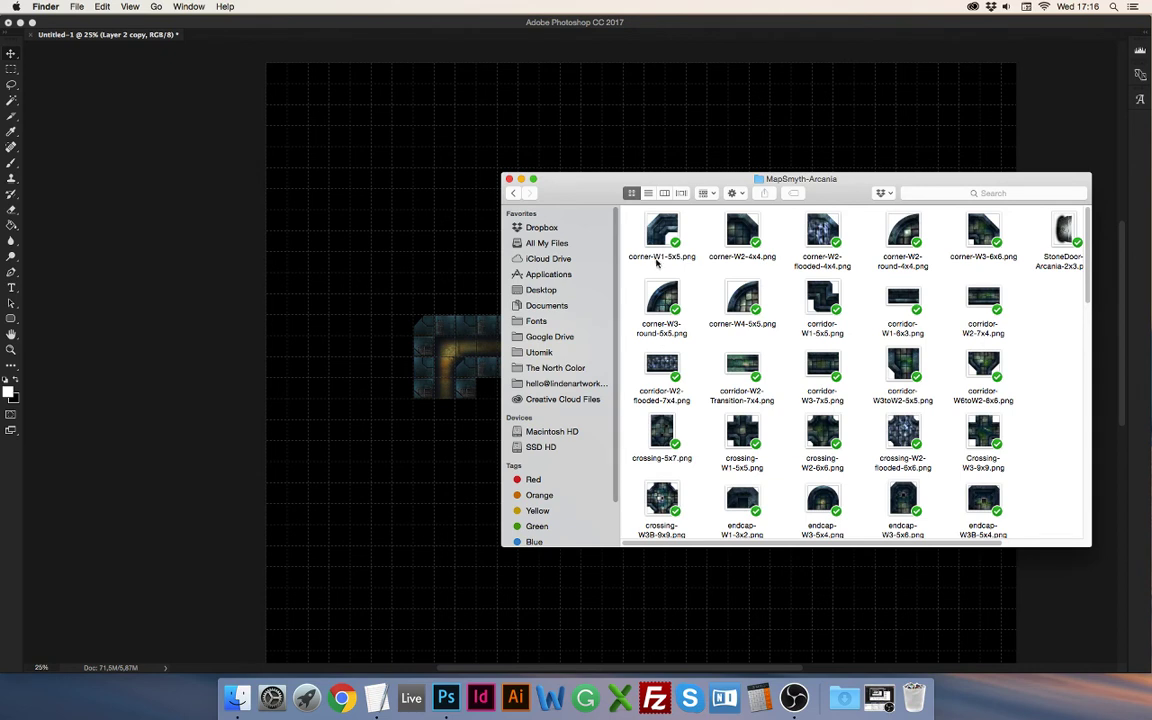
# Step: Open corner-W2-4x4.png with Adobe Photoshop CC 2017
pyautogui.click(743, 237)
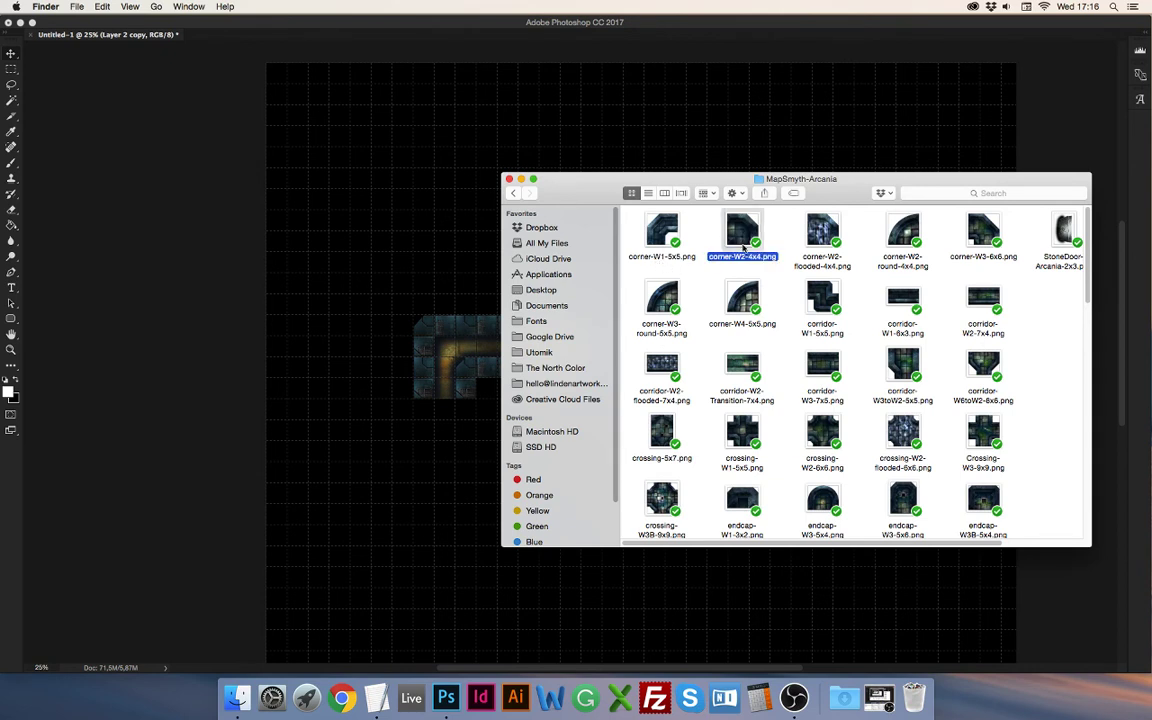
pyautogui.rightClick(753, 232)
pyautogui.moveTo(844, 248)
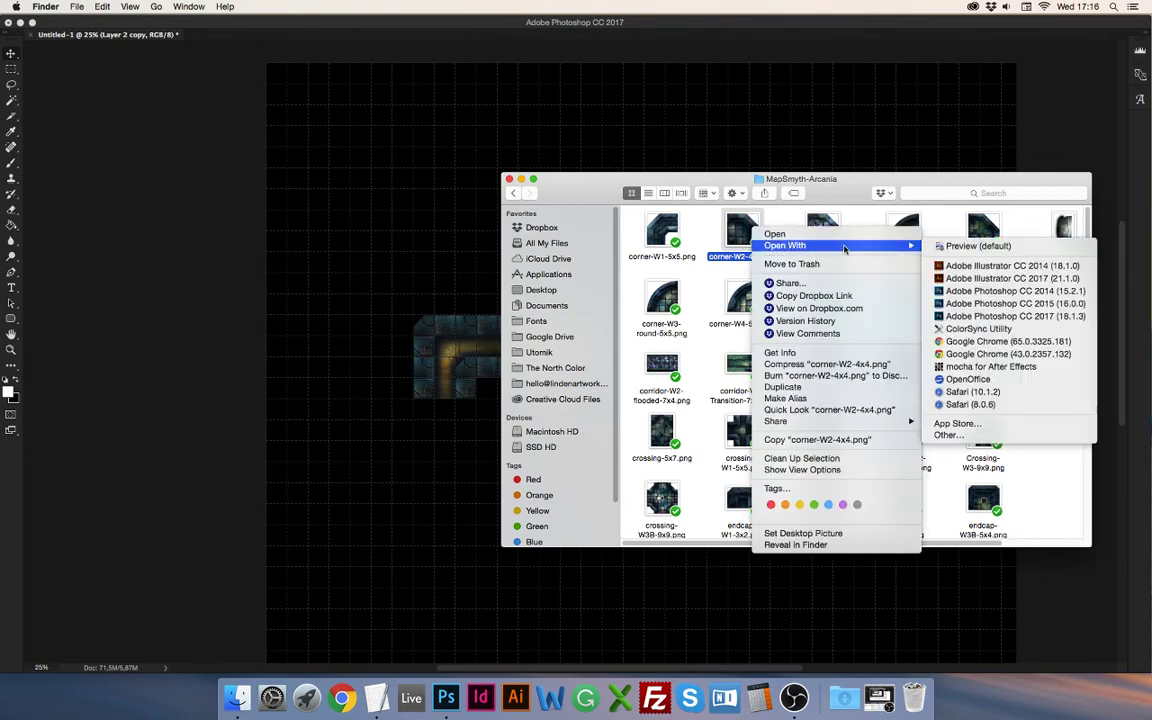
pyautogui.click(955, 316)
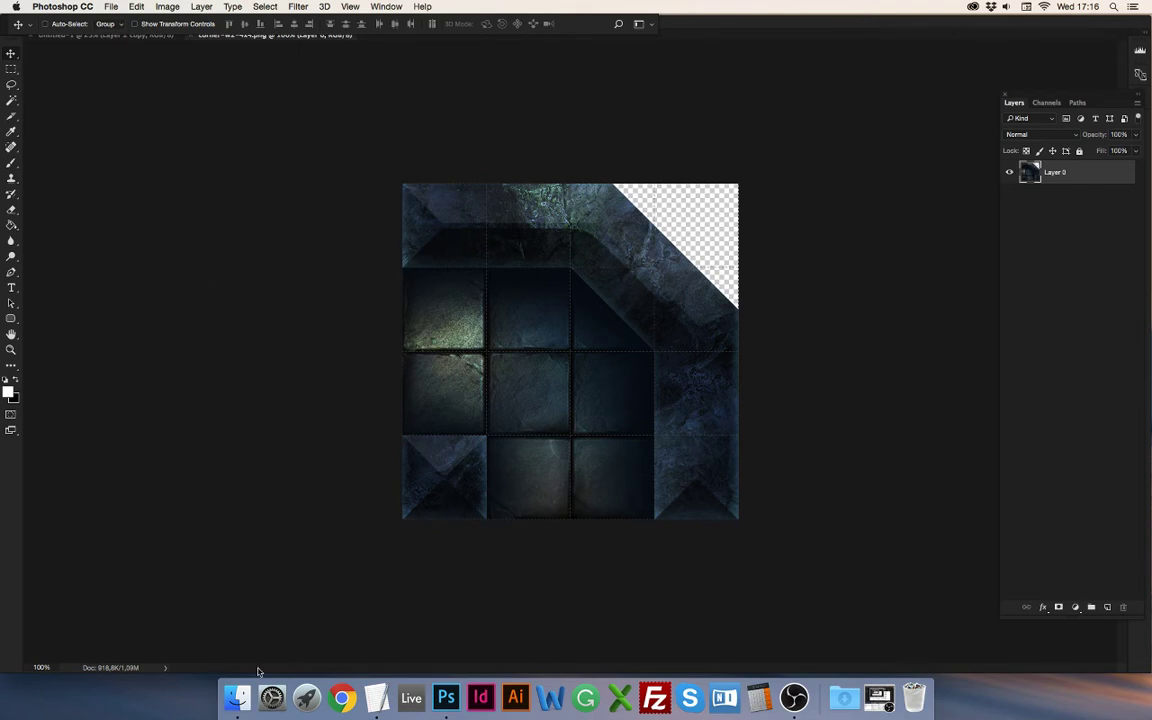
pyautogui.click(237, 697)
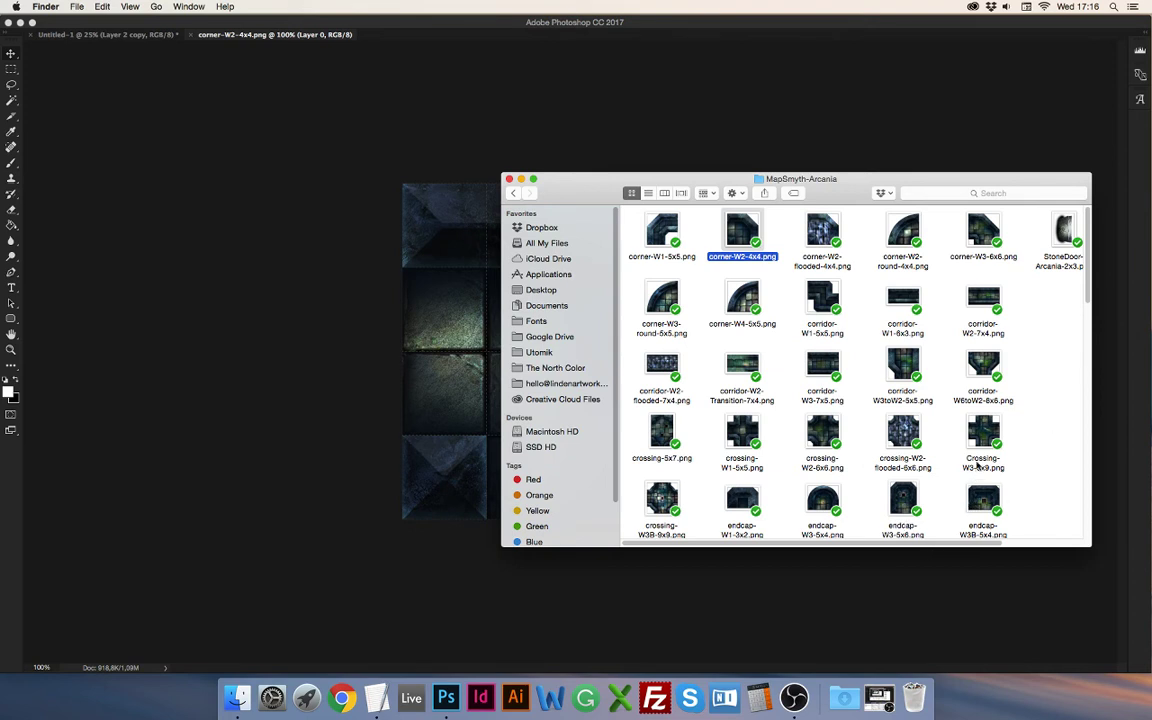
pyautogui.click(978, 466)
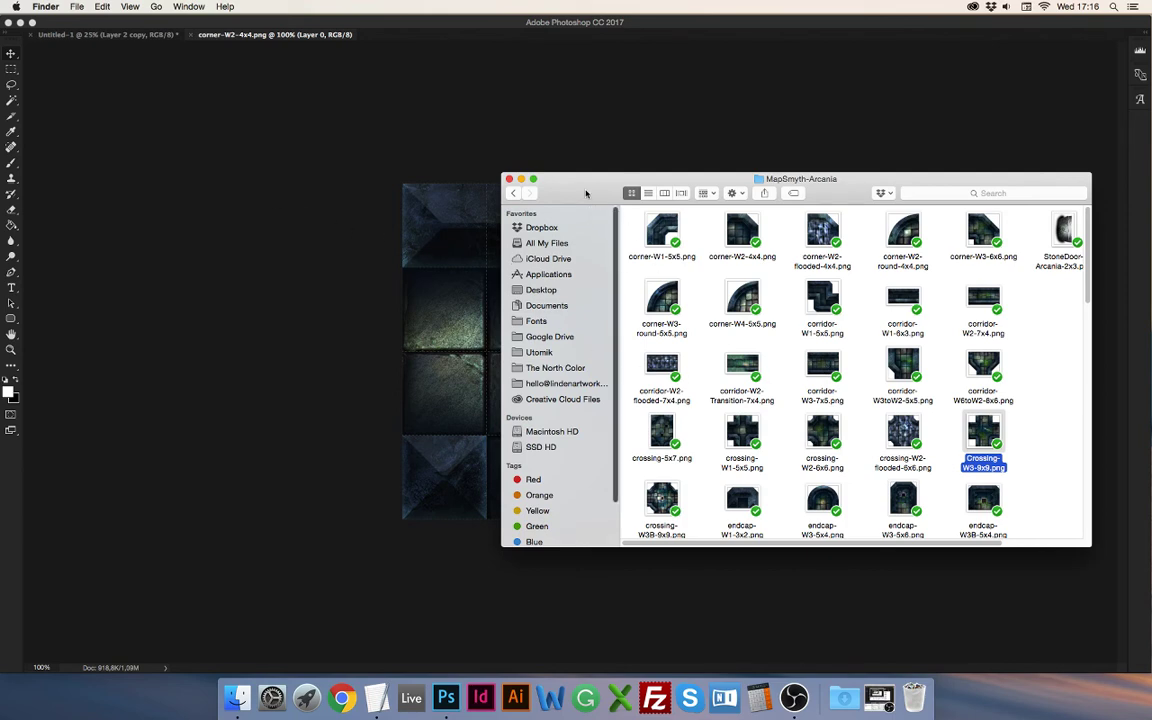
pyautogui.moveTo(525, 174); pyautogui.dragTo(521, 140)
pyautogui.click(94, 36)
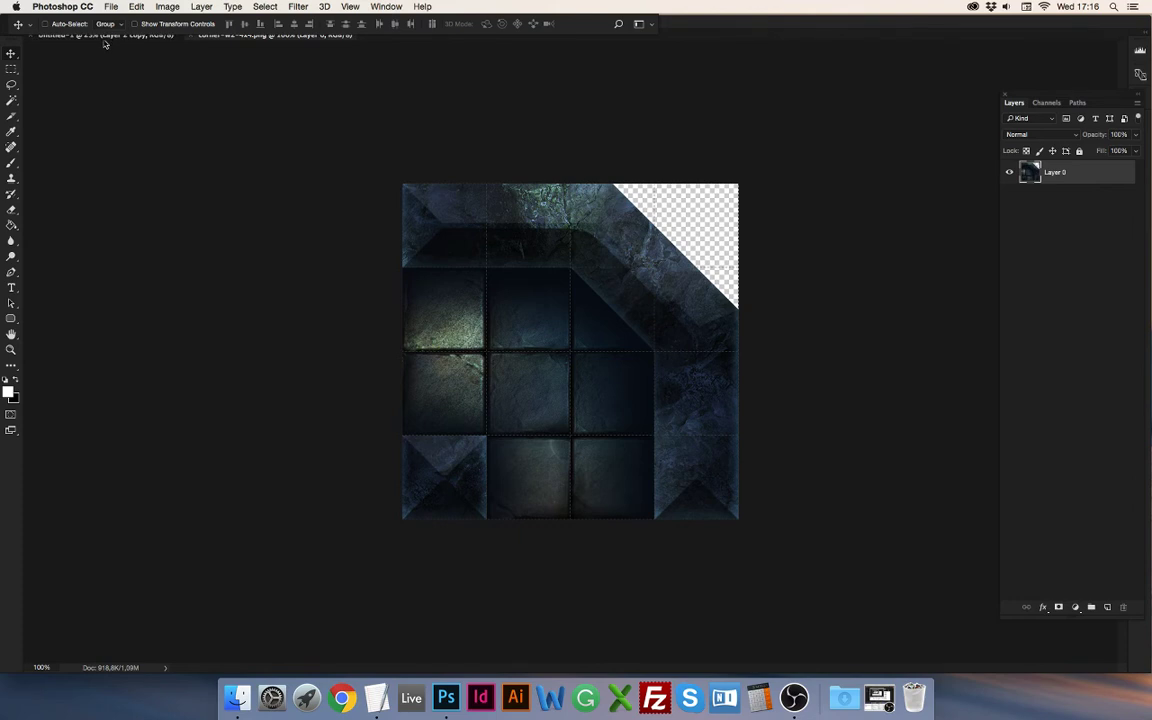
# Step: On the Untitled-1 map, merge Layer 1, Layer 2 and Layer 2 copy into one Layer 2 copy above Background
pyautogui.click(104, 38)
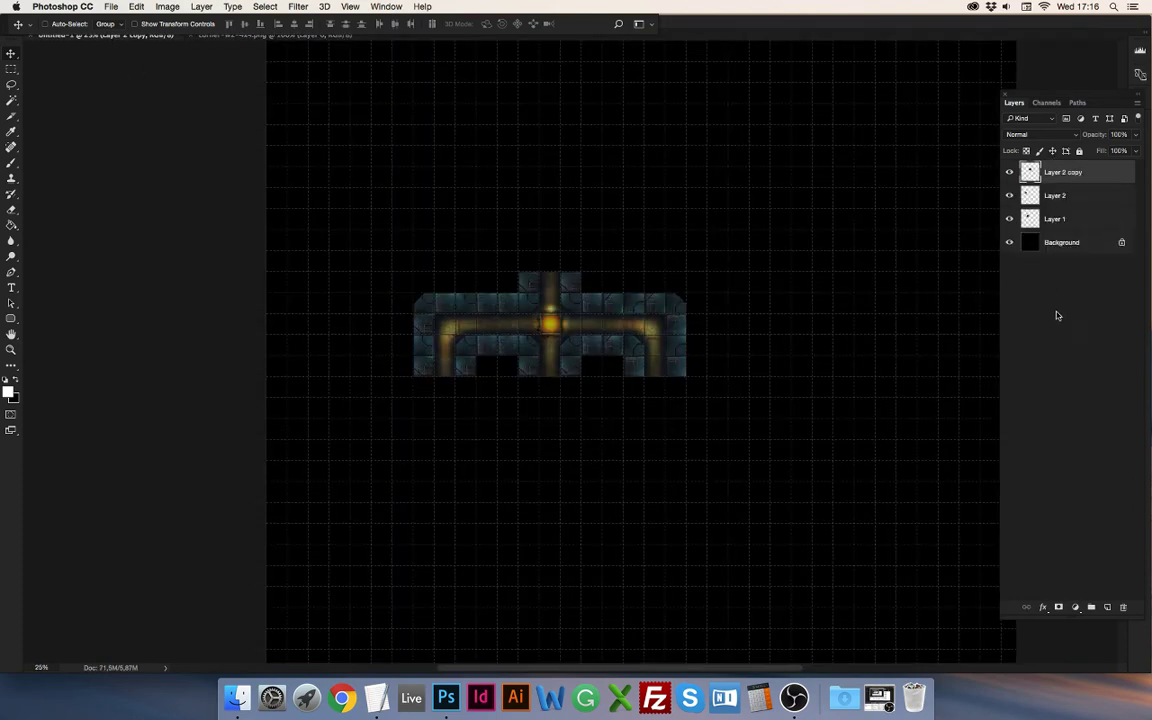
pyautogui.keyDown('shift'); pyautogui.click(1066, 222); pyautogui.keyUp('shift')
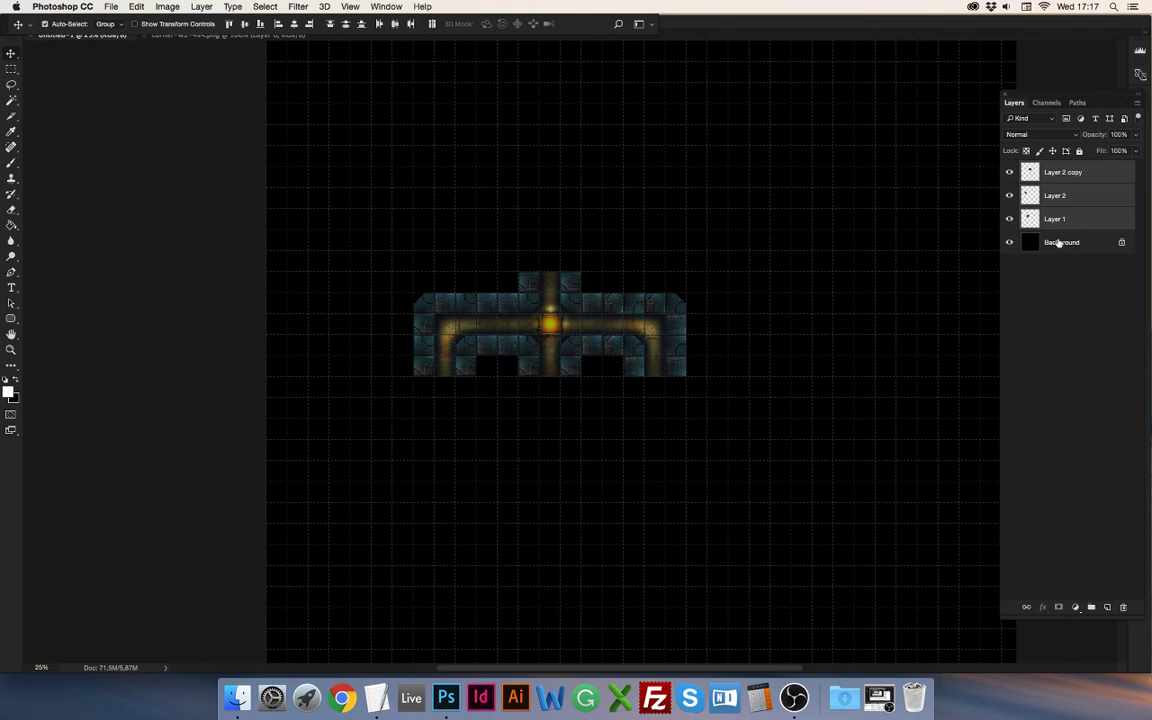
pyautogui.press('super+e')
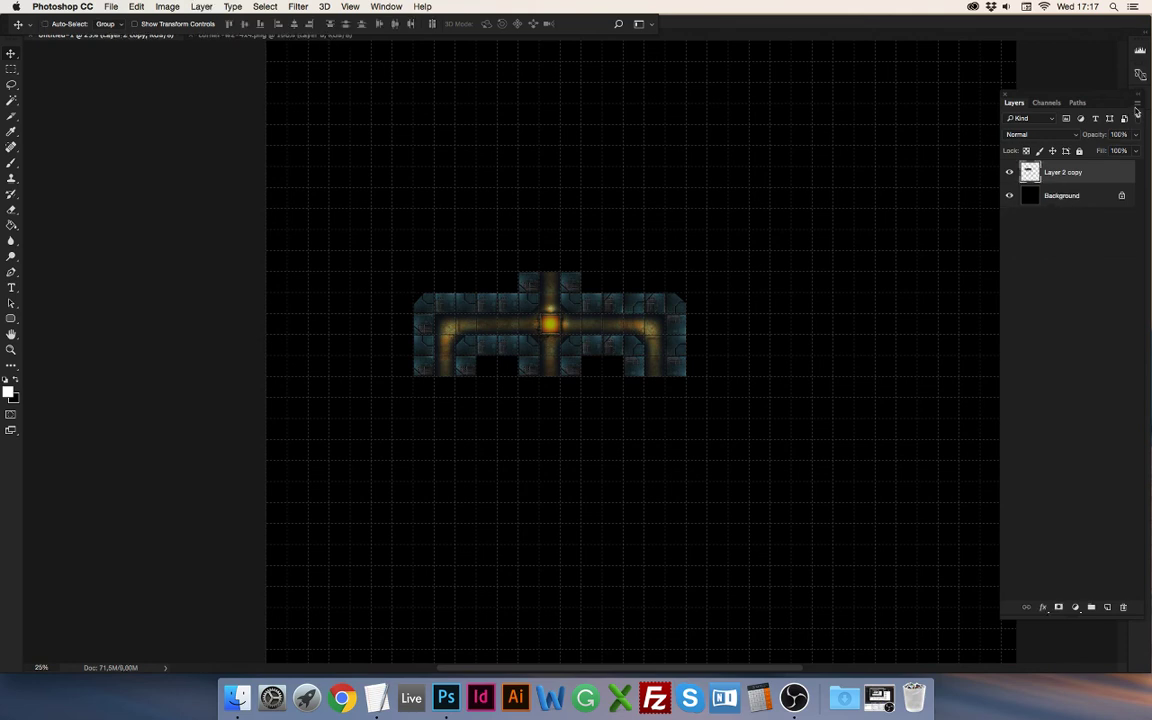
pyautogui.click(1136, 108)
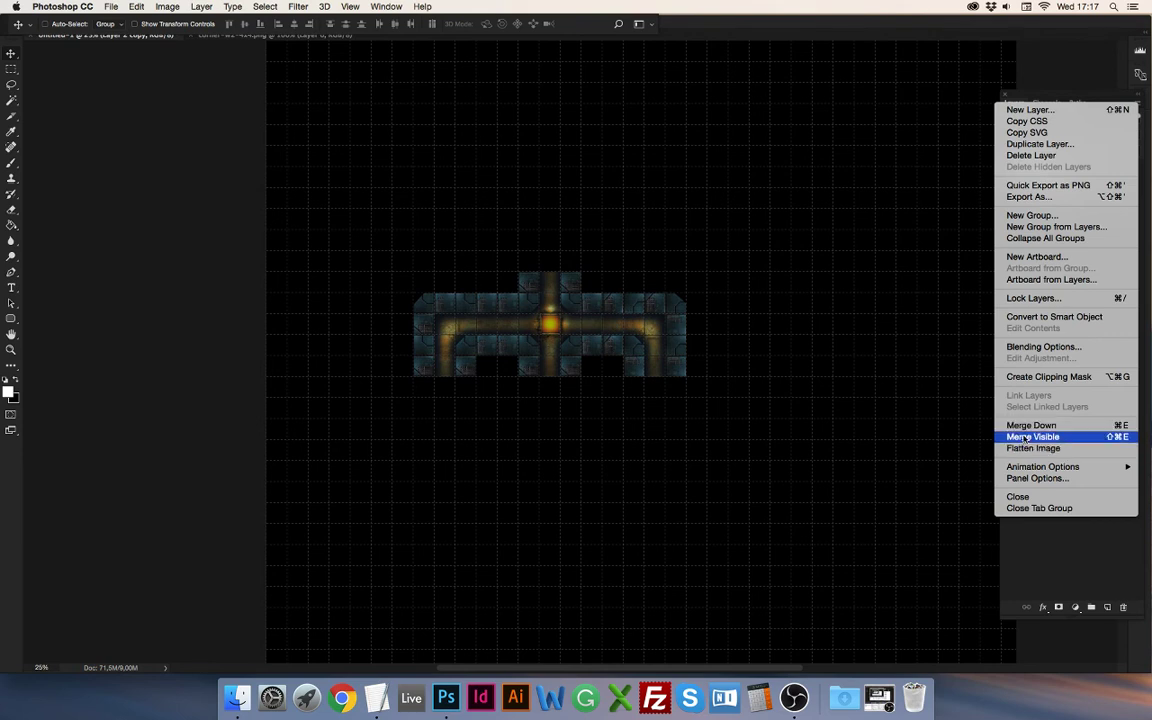
pyautogui.click(899, 313)
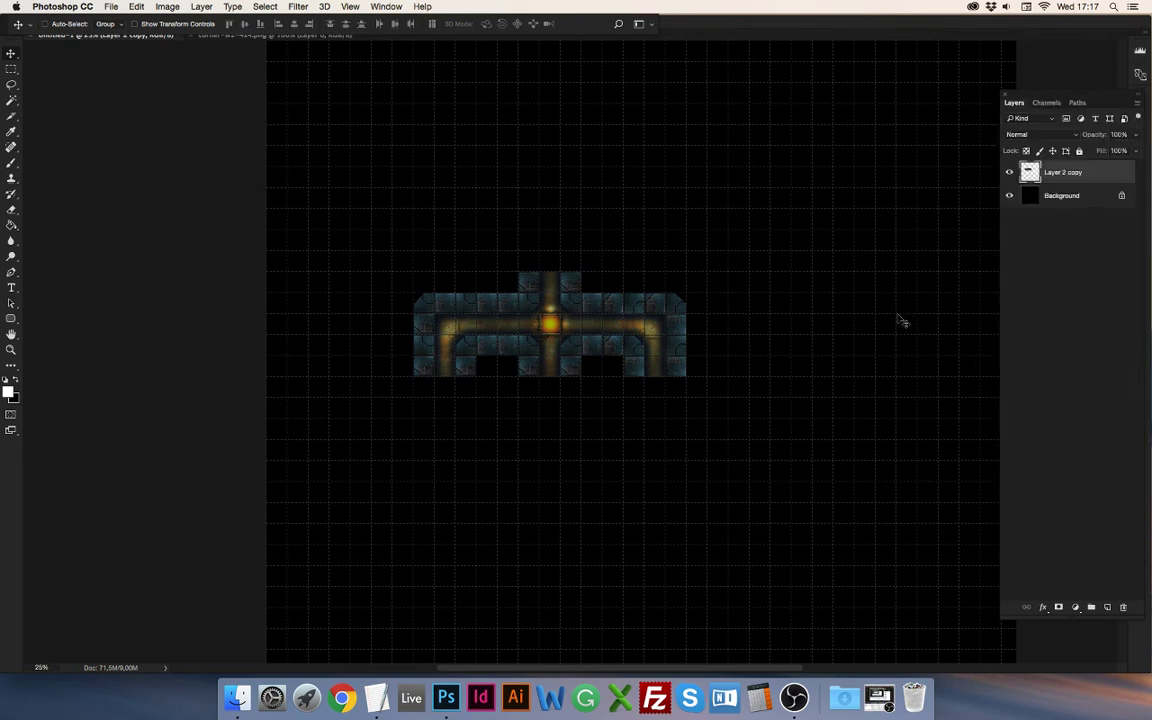
pyautogui.press('super+z')
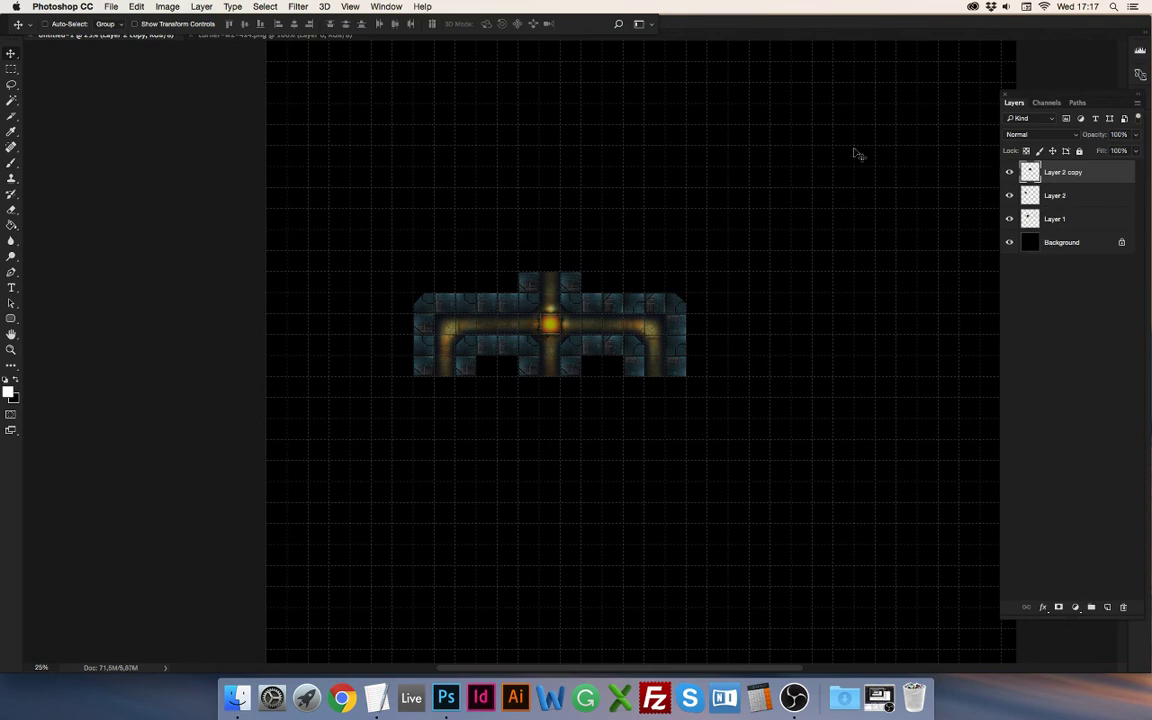
pyautogui.keyDown('shift'); pyautogui.click(1069, 223); pyautogui.keyUp('shift')
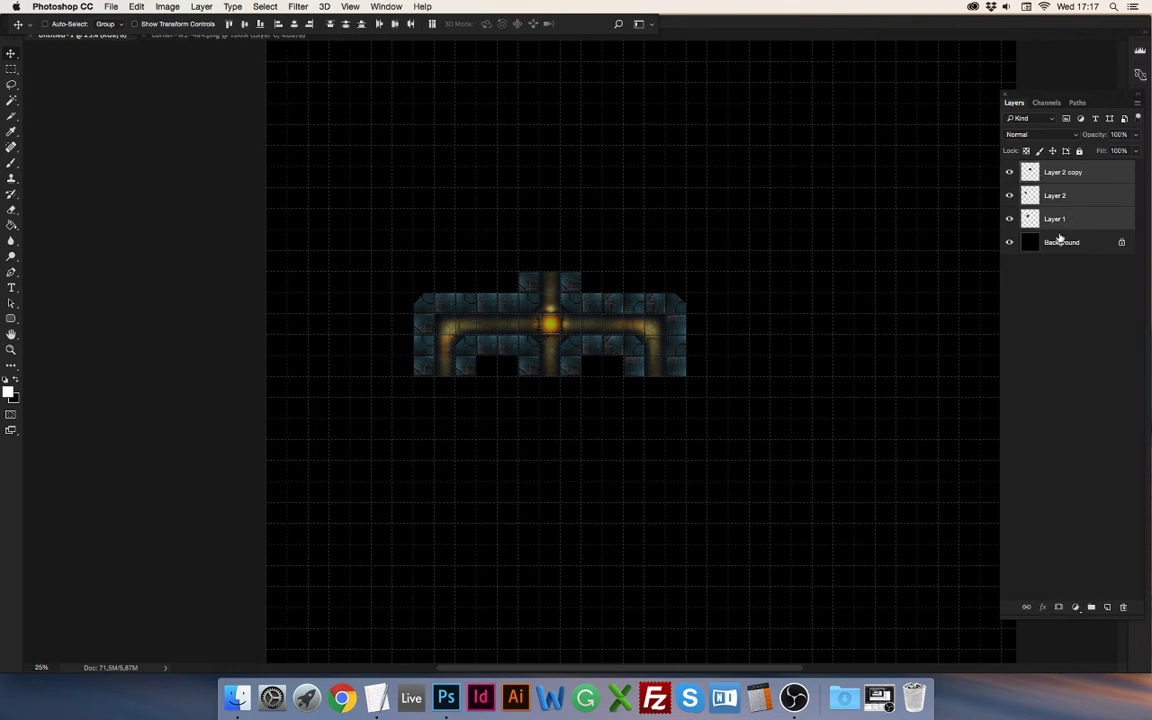
pyautogui.press('super+e')
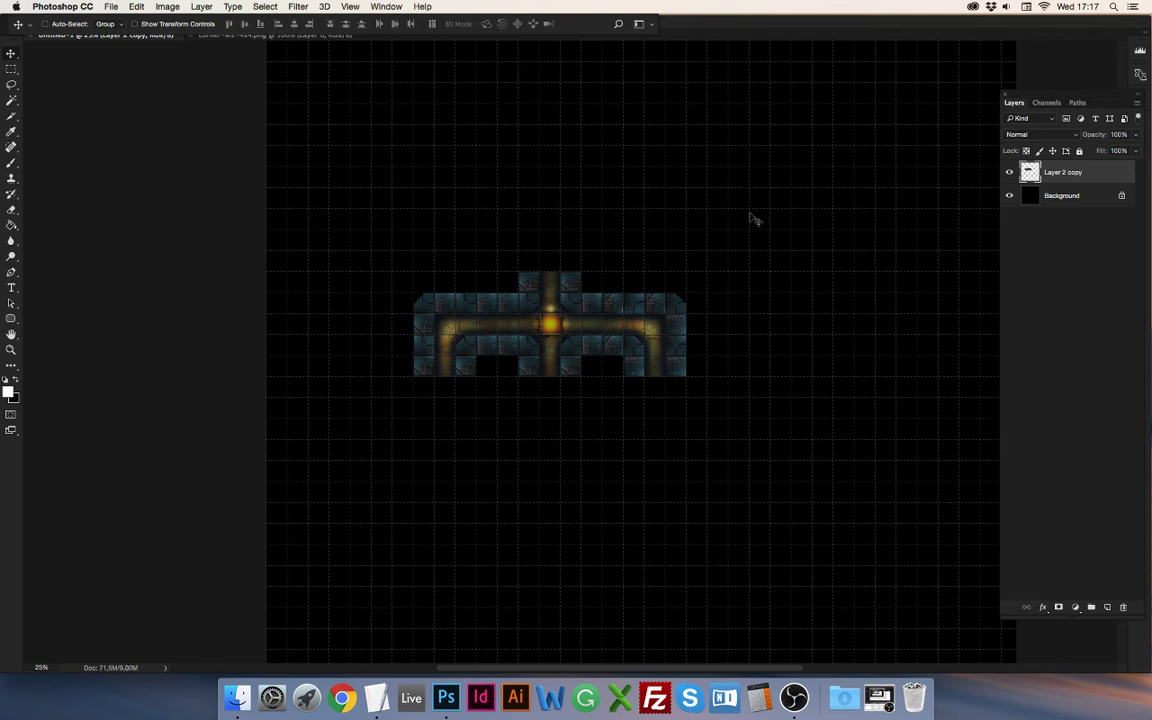
pyautogui.click(108, 6)
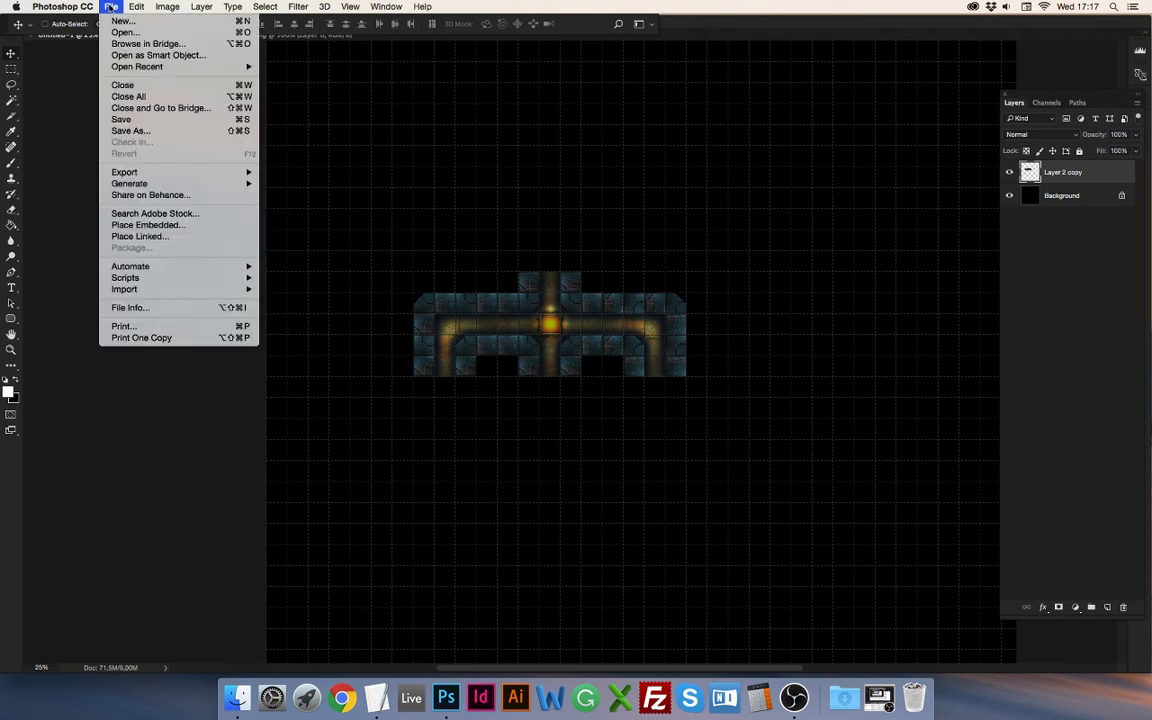
pyautogui.click(140, 126)
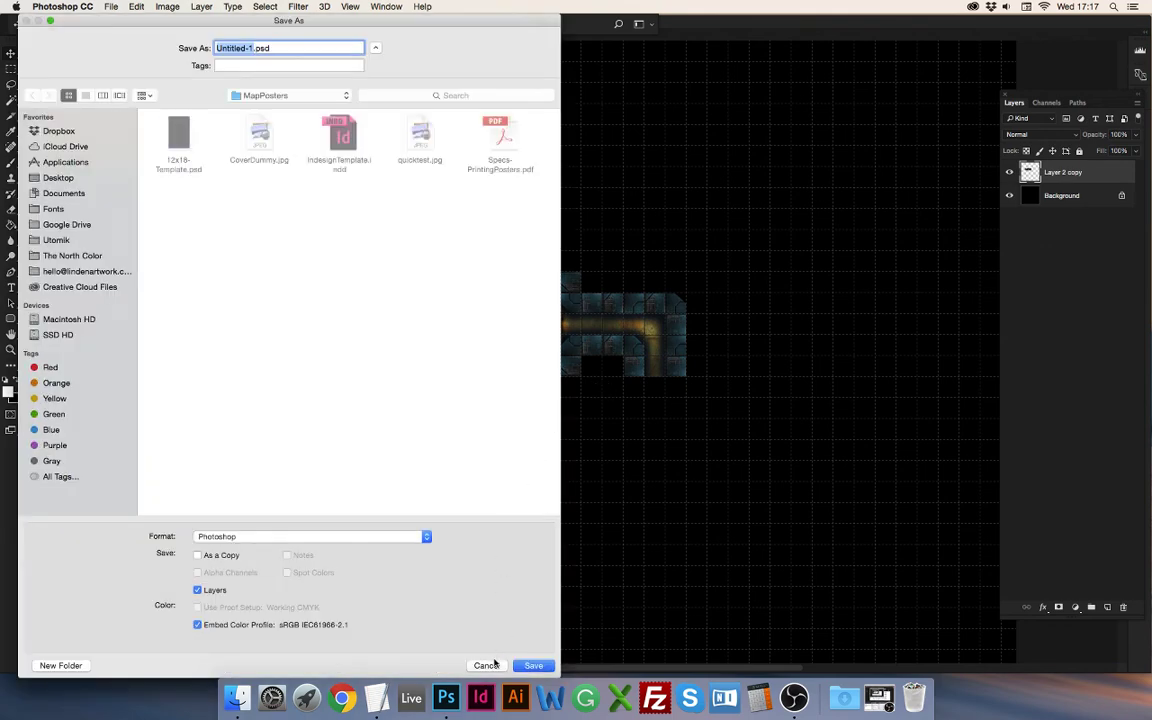
pyautogui.click(494, 666)
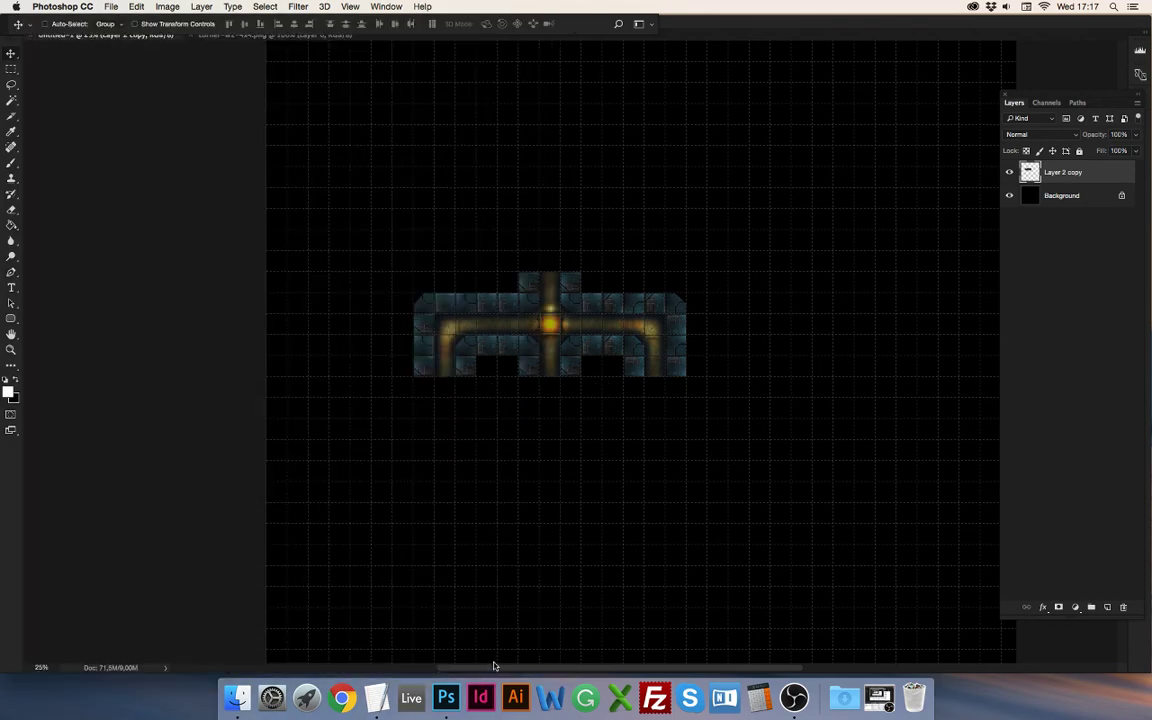